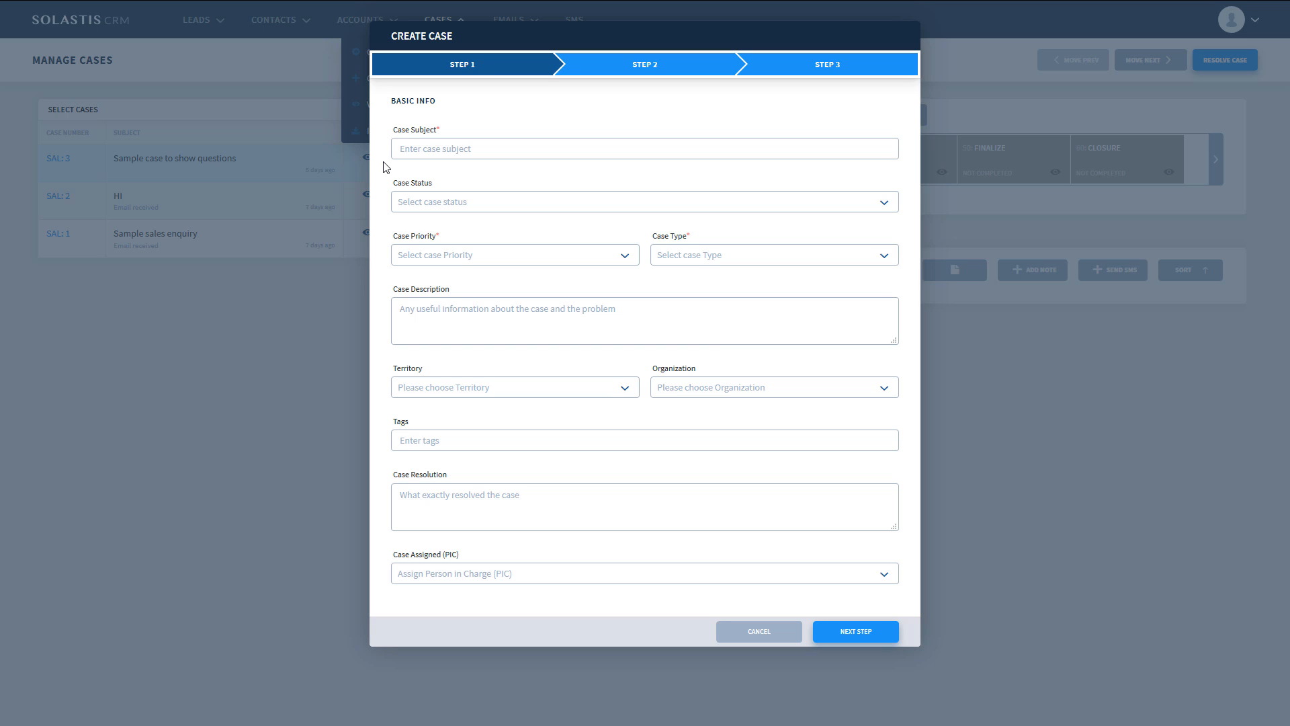
- Enter "First manual case" as the subject of the new case
left_click(424, 152)
type("Thi")
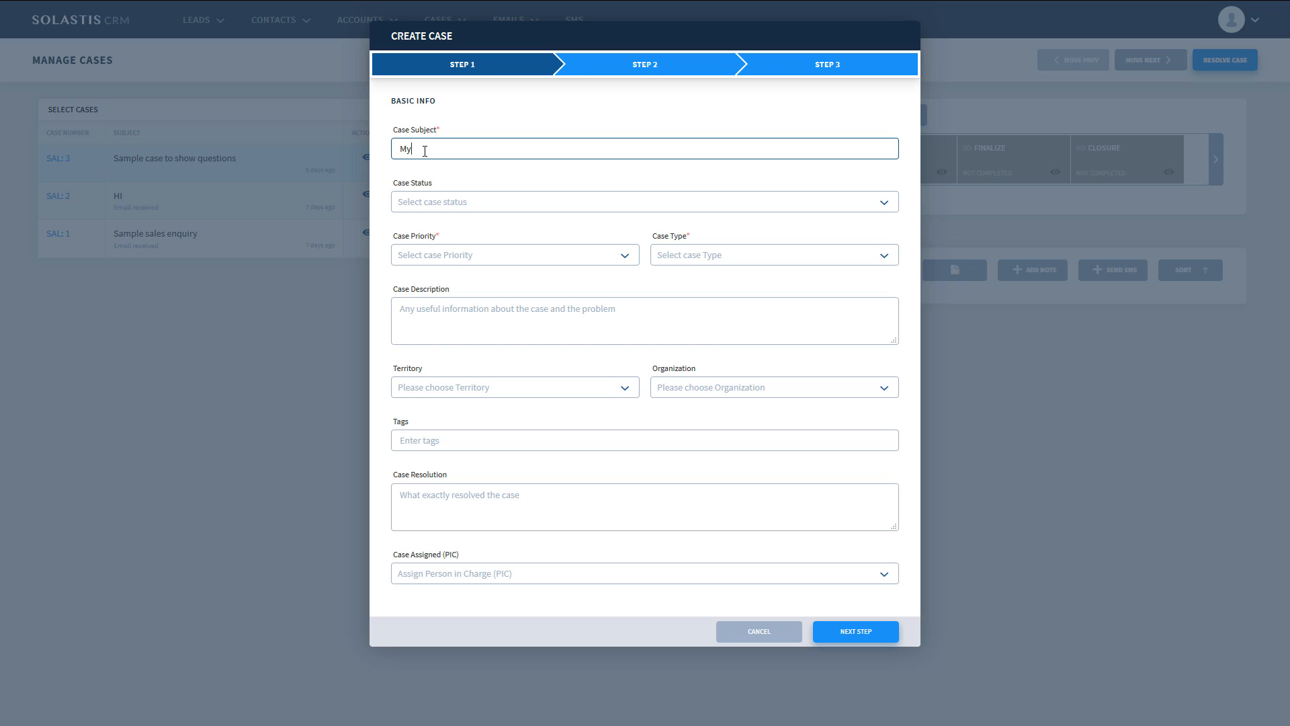
key("BackSpace")
key("BackSpace")
key("BackSpace")
type("First manual case")
- Set the case status to Open, the priority to Medium and the type to SAL1: Sample sales process
left_click(455, 202)
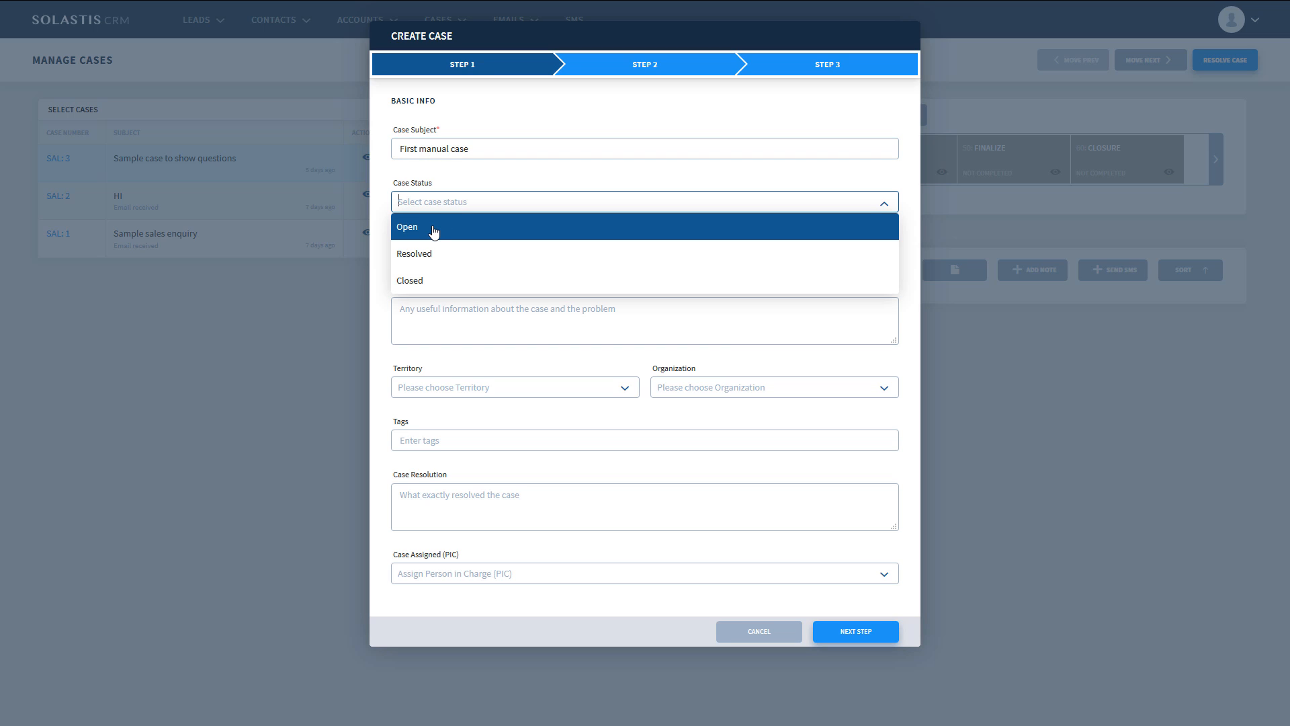
left_click(434, 232)
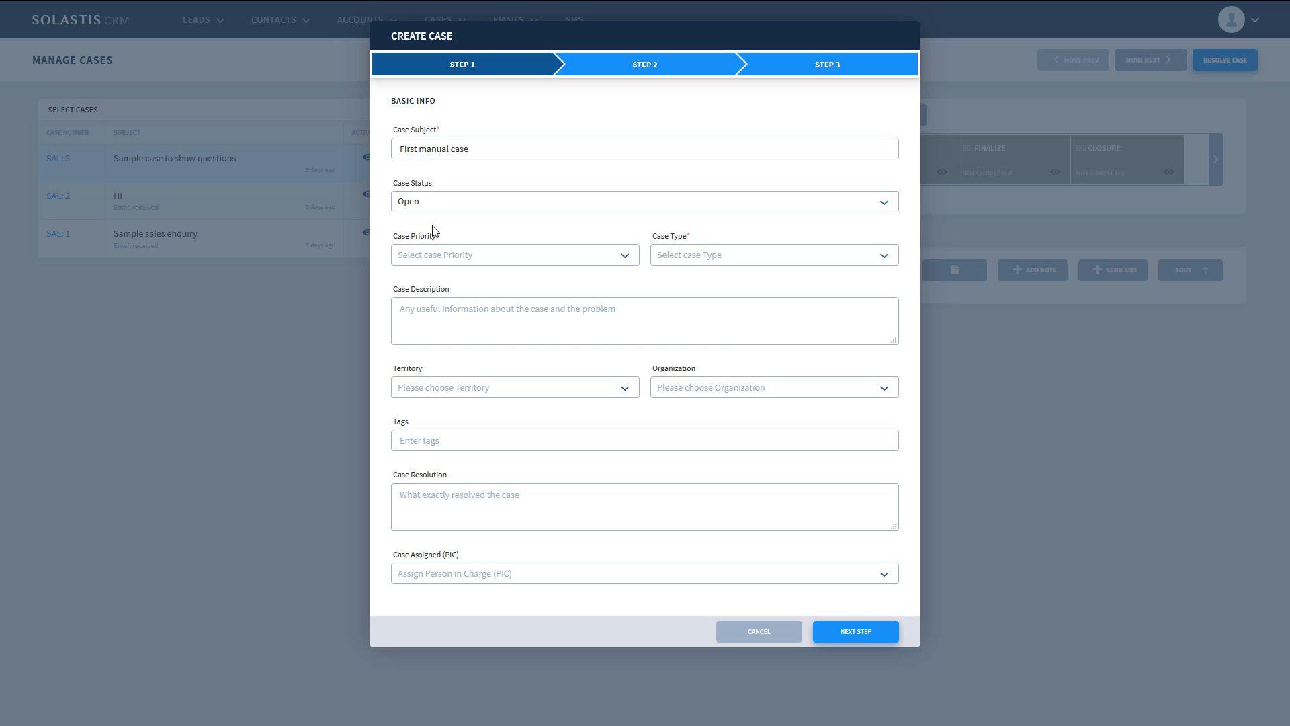
left_click(473, 262)
left_click(466, 303)
left_click(774, 263)
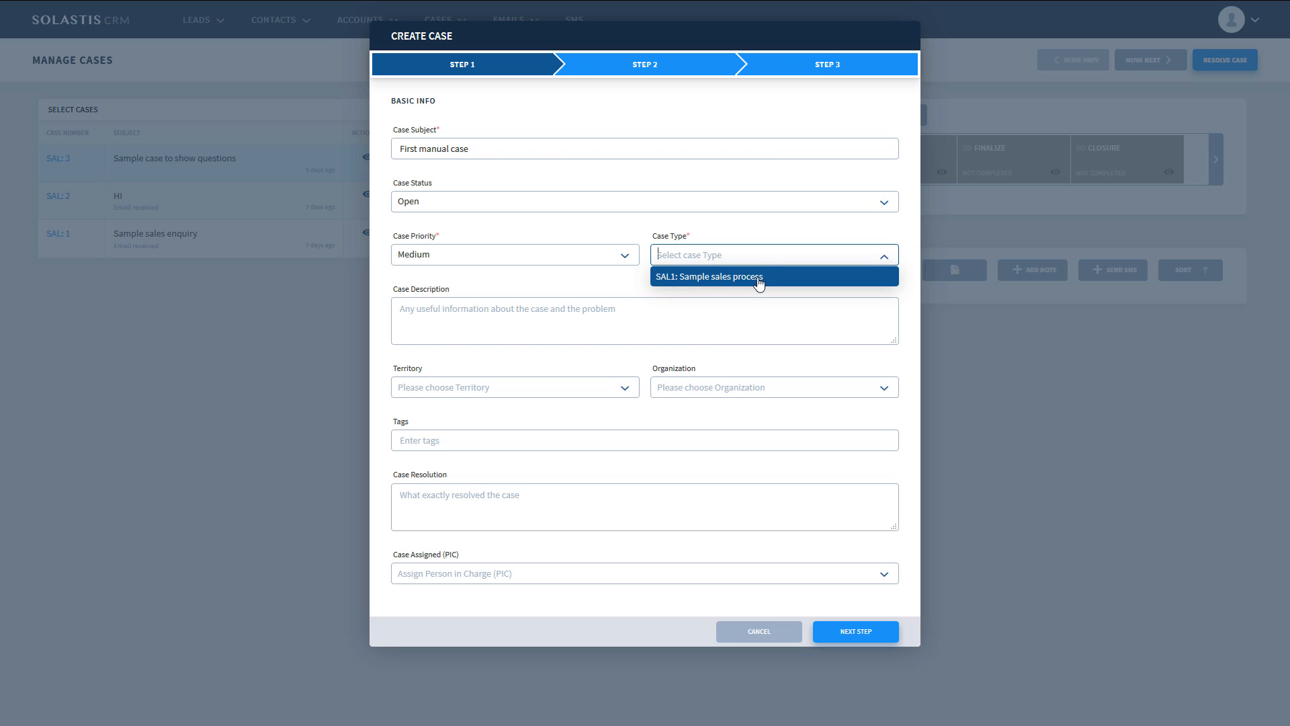
left_click(759, 281)
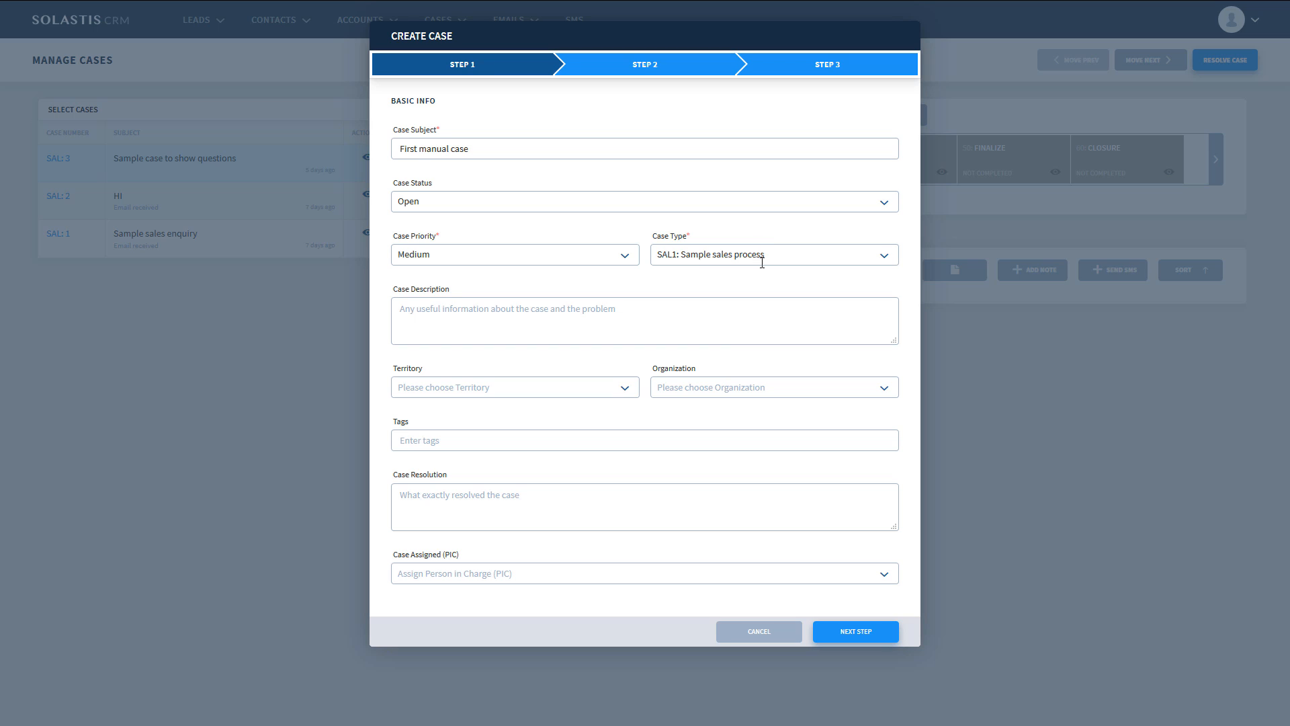
- Leave the case description empty and set the territory to TR1: Default Territory and the organization to OR1: Default Organization
left_click(741, 322)
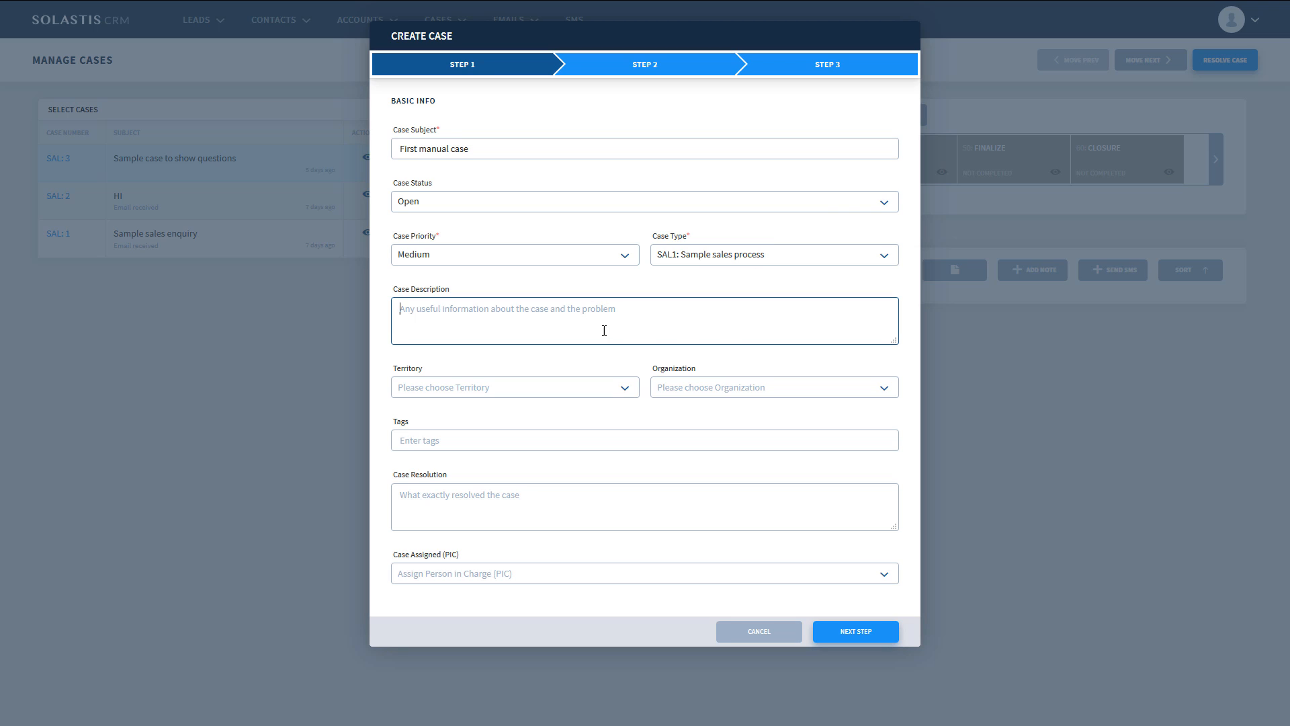
left_click(586, 392)
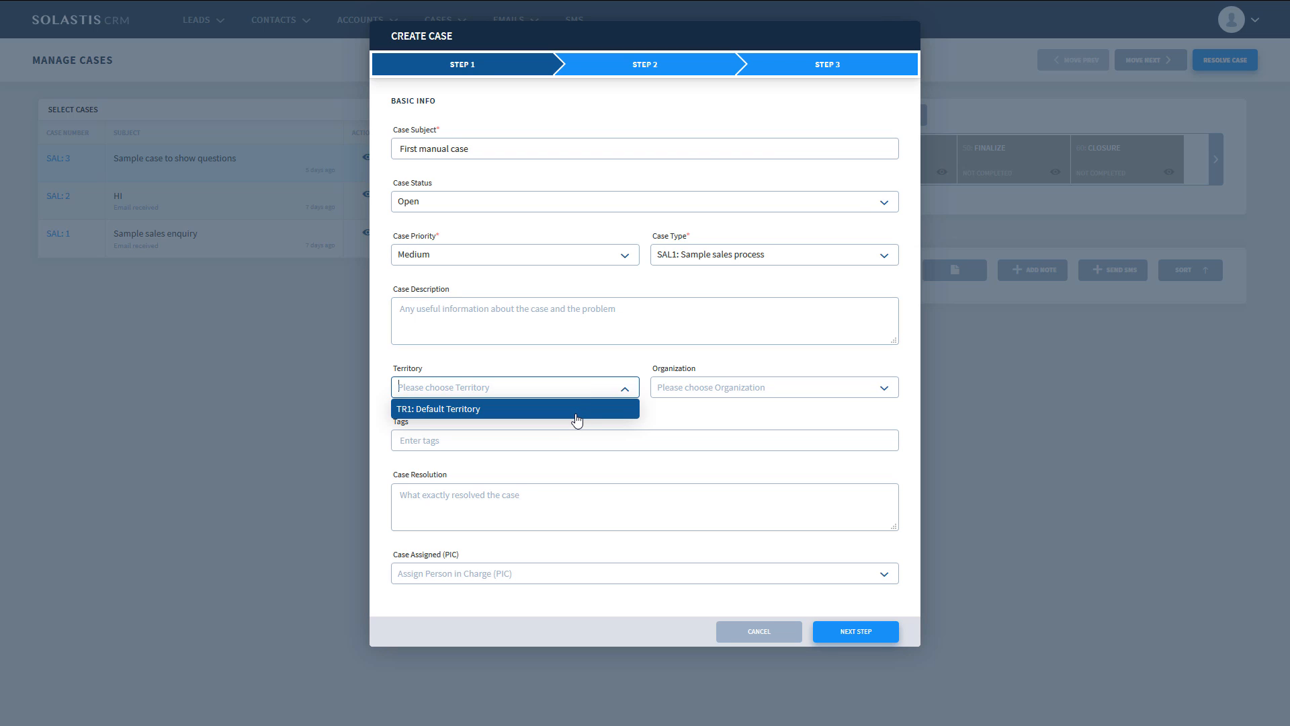
left_click(577, 419)
left_click(768, 394)
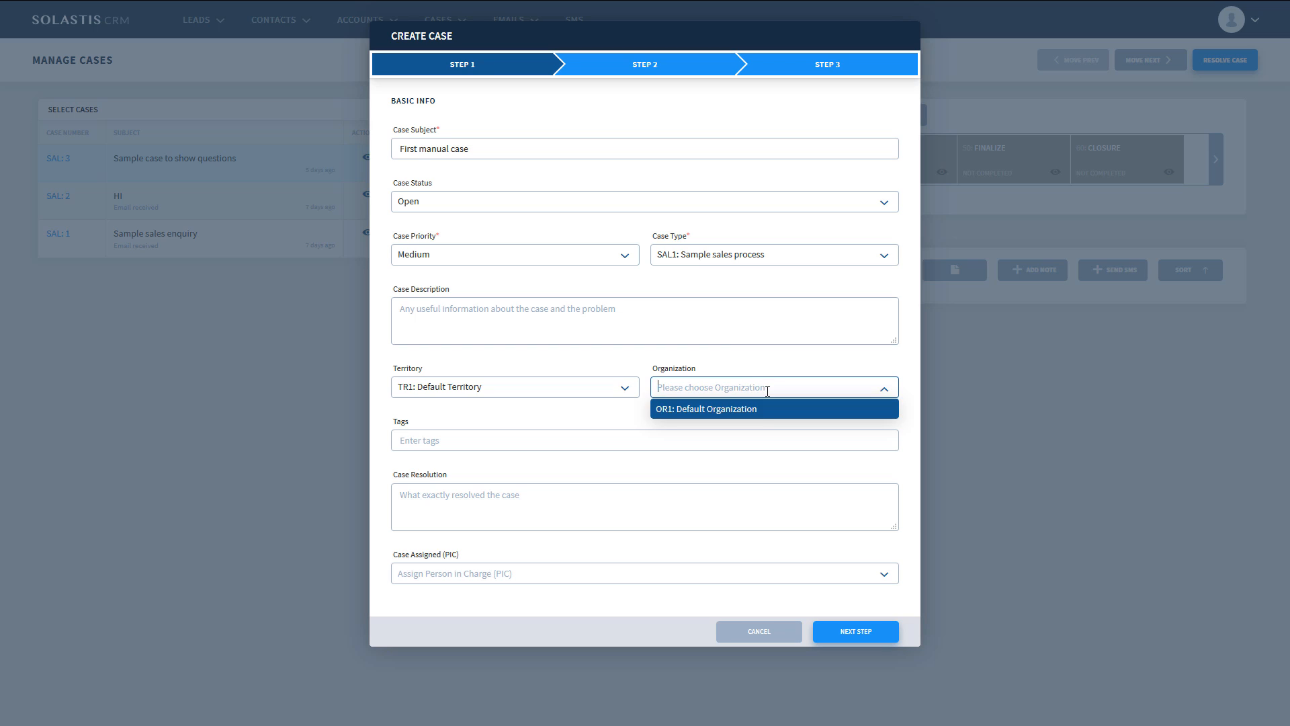
left_click(762, 411)
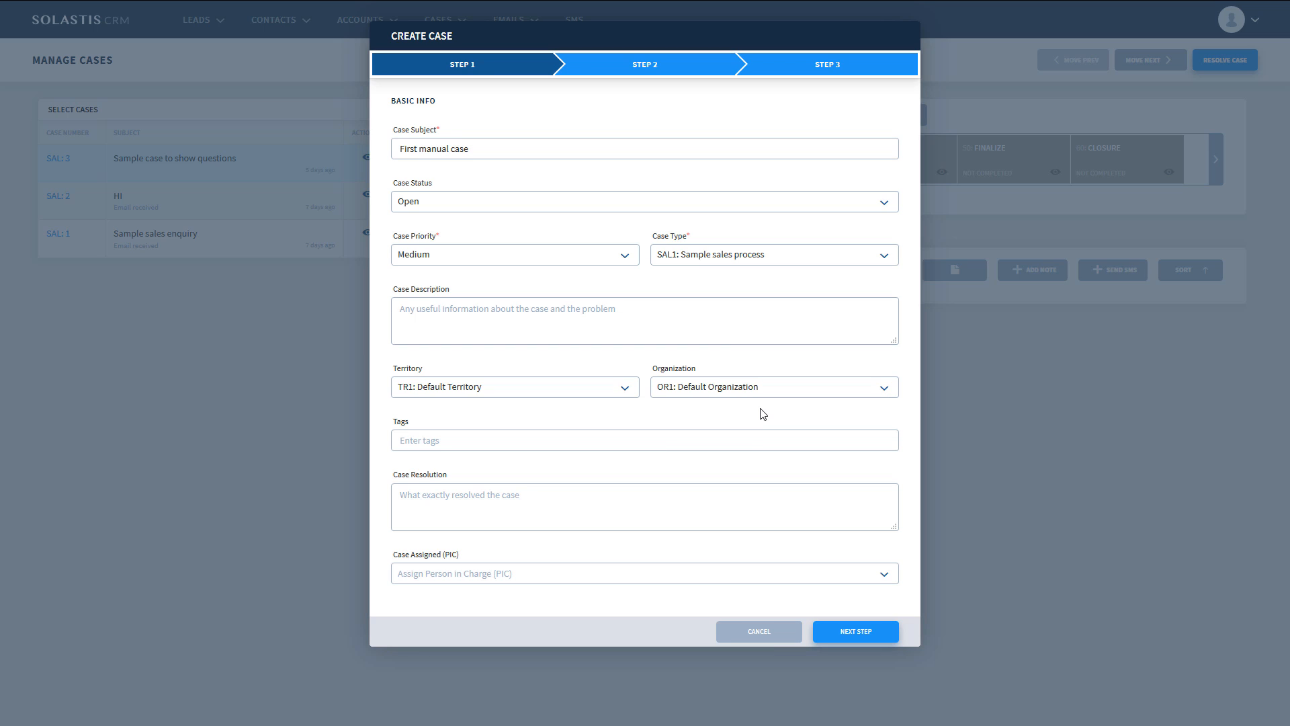
- Check the choices for person in charge without assigning one, and continue to the case assignments
left_click(548, 576)
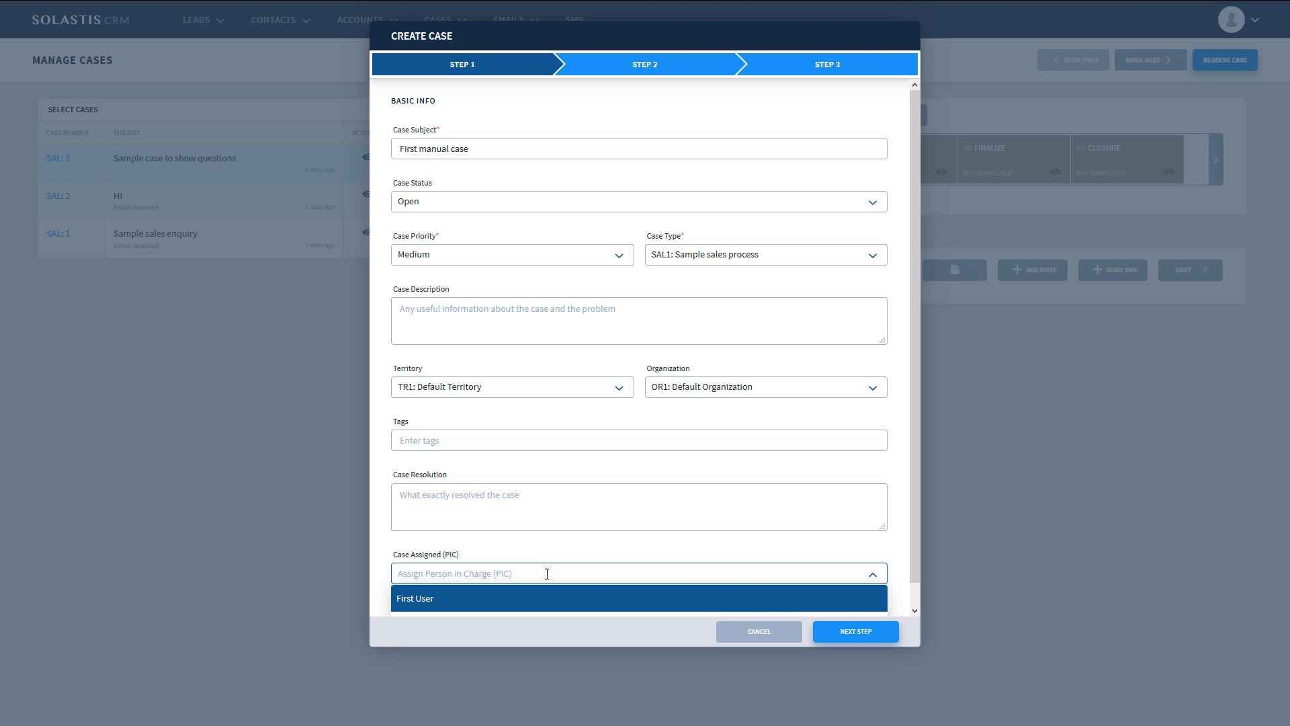
left_click(568, 552)
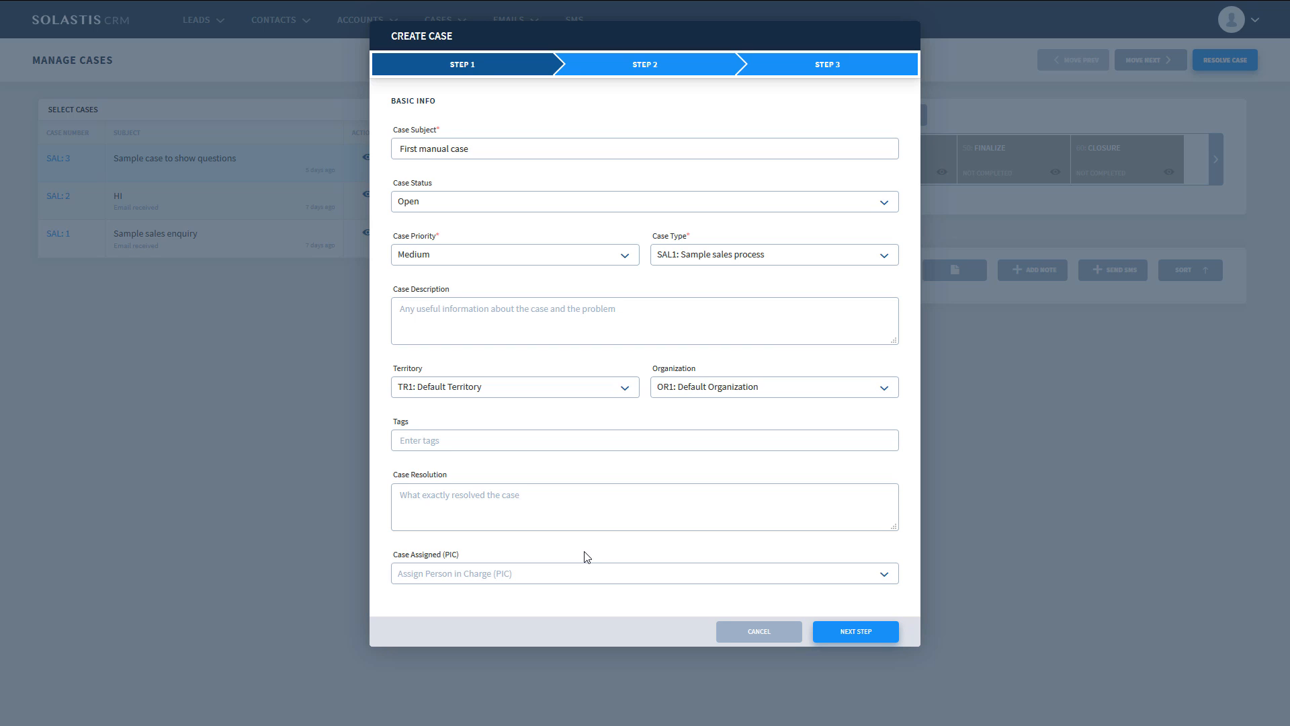
left_click(816, 634)
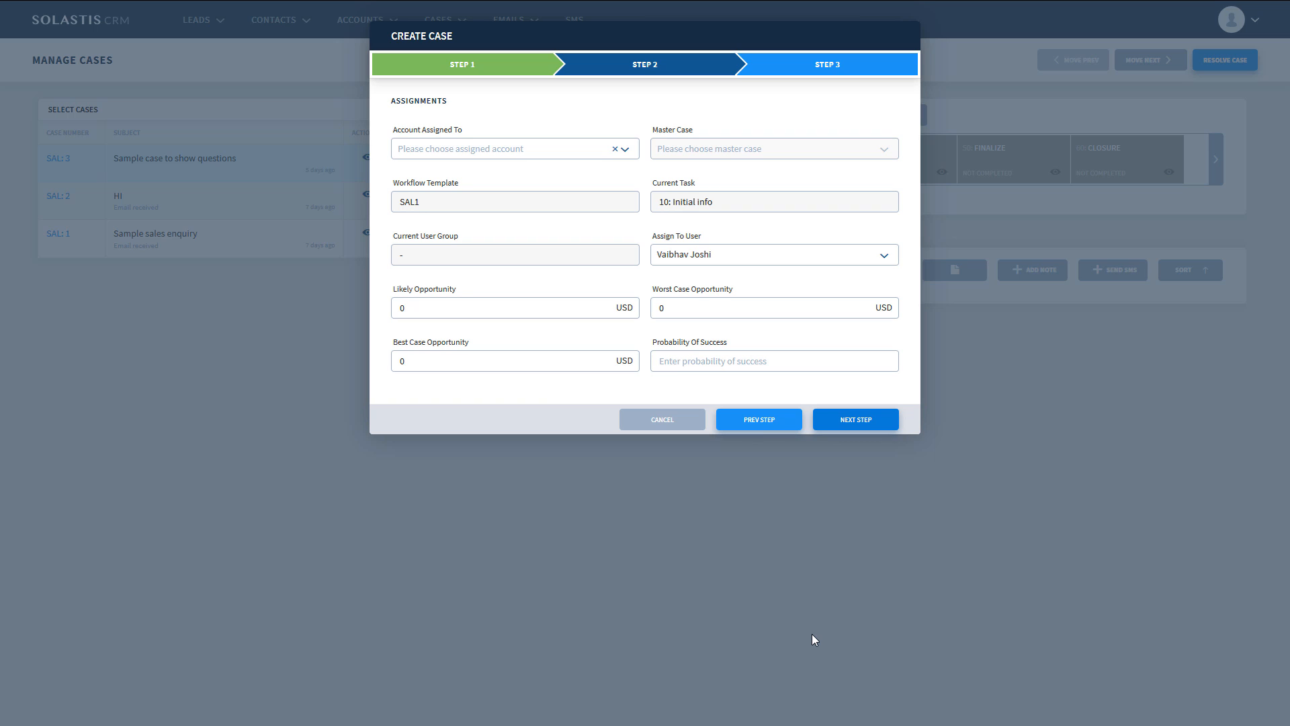
- Check the accounts available for assignment and set the likely opportunity to 2000 USD
left_click(624, 150)
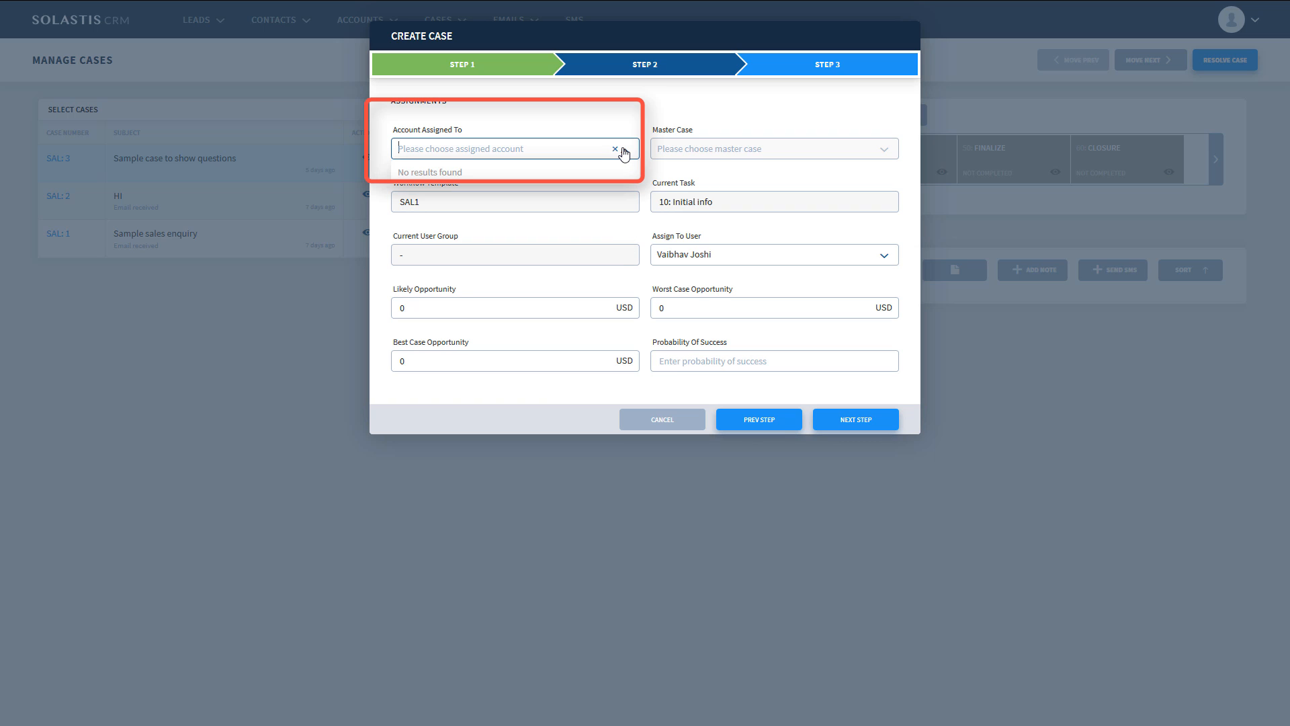
left_click(624, 150)
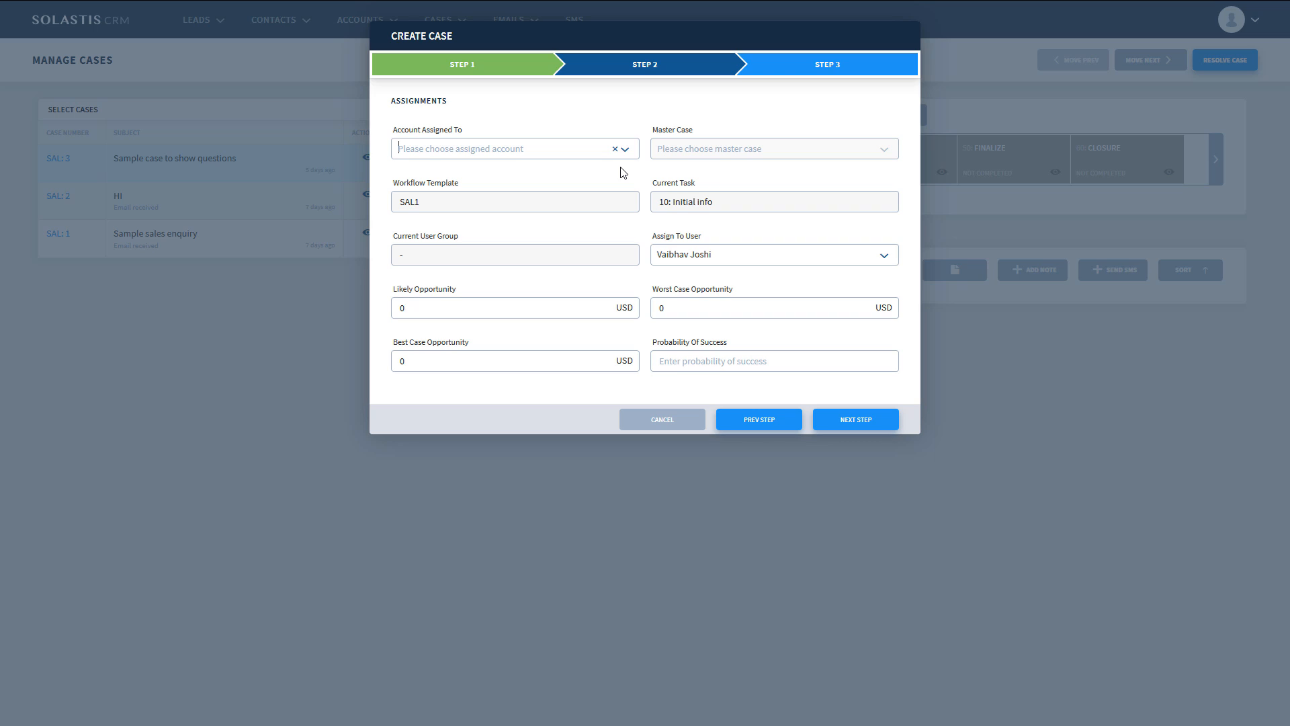
left_click(575, 307)
key("BackSpace")
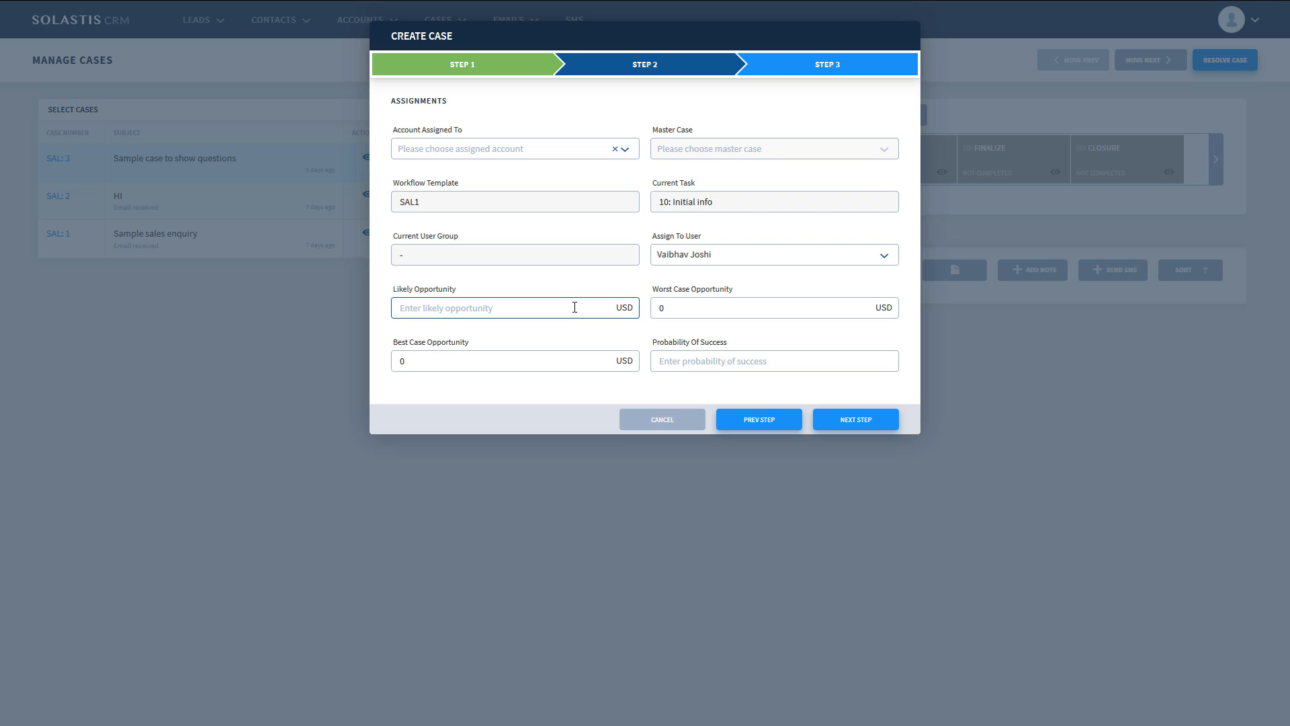
type("2000")
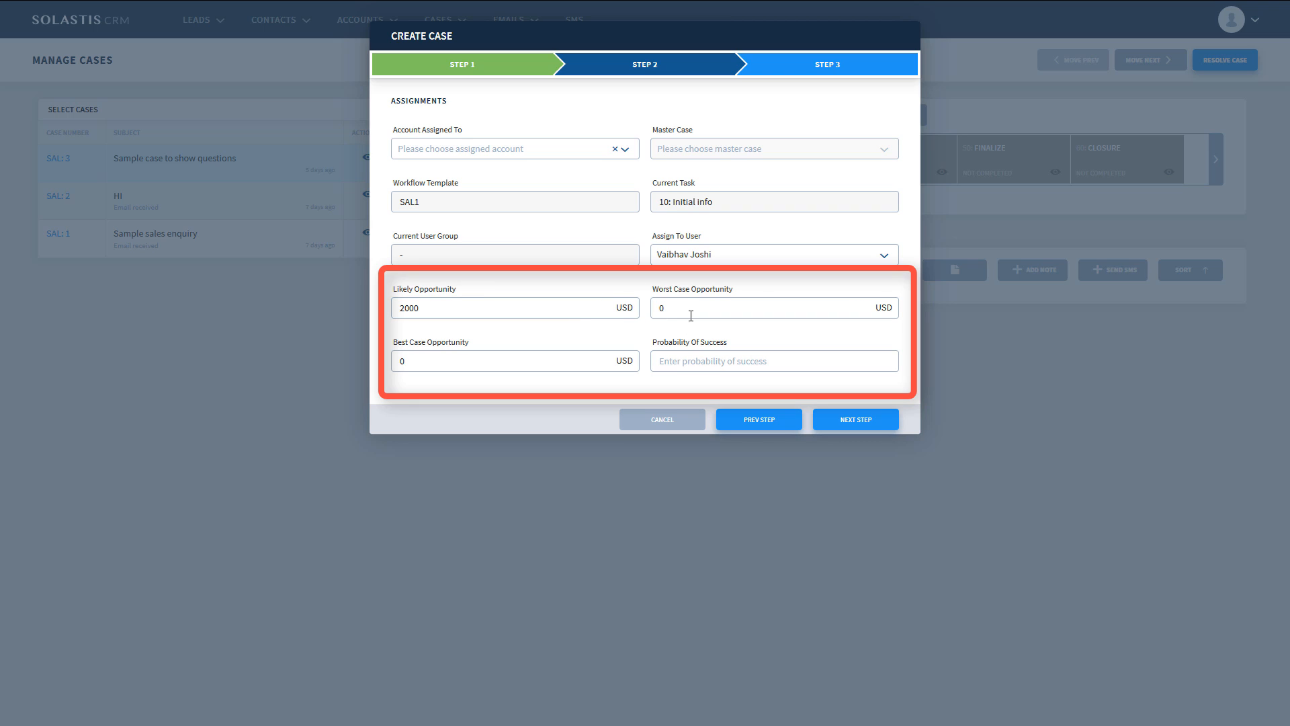
- Set the best case opportunity to 3000 USD, leaving the probability of success empty
left_click(529, 363)
key("BackSpace")
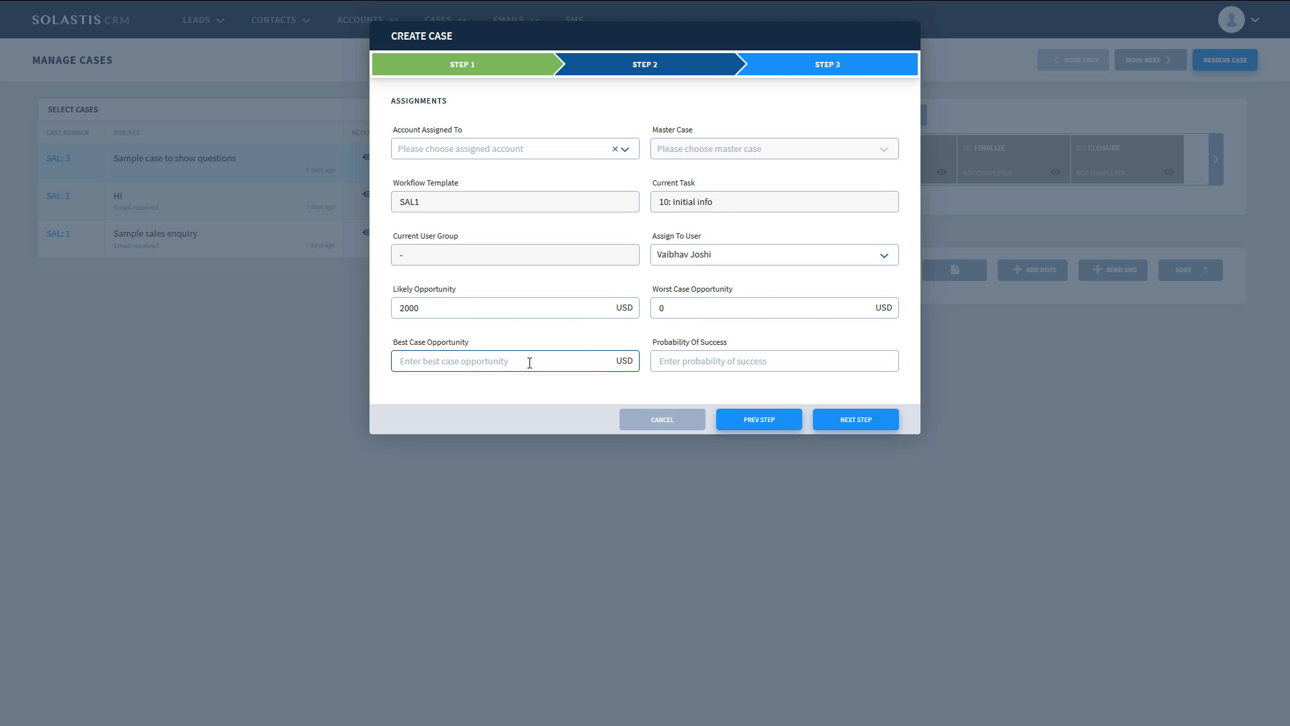
type("2000")
left_click_drag(426, 363, 363, 361)
type("3000")
left_click(777, 362)
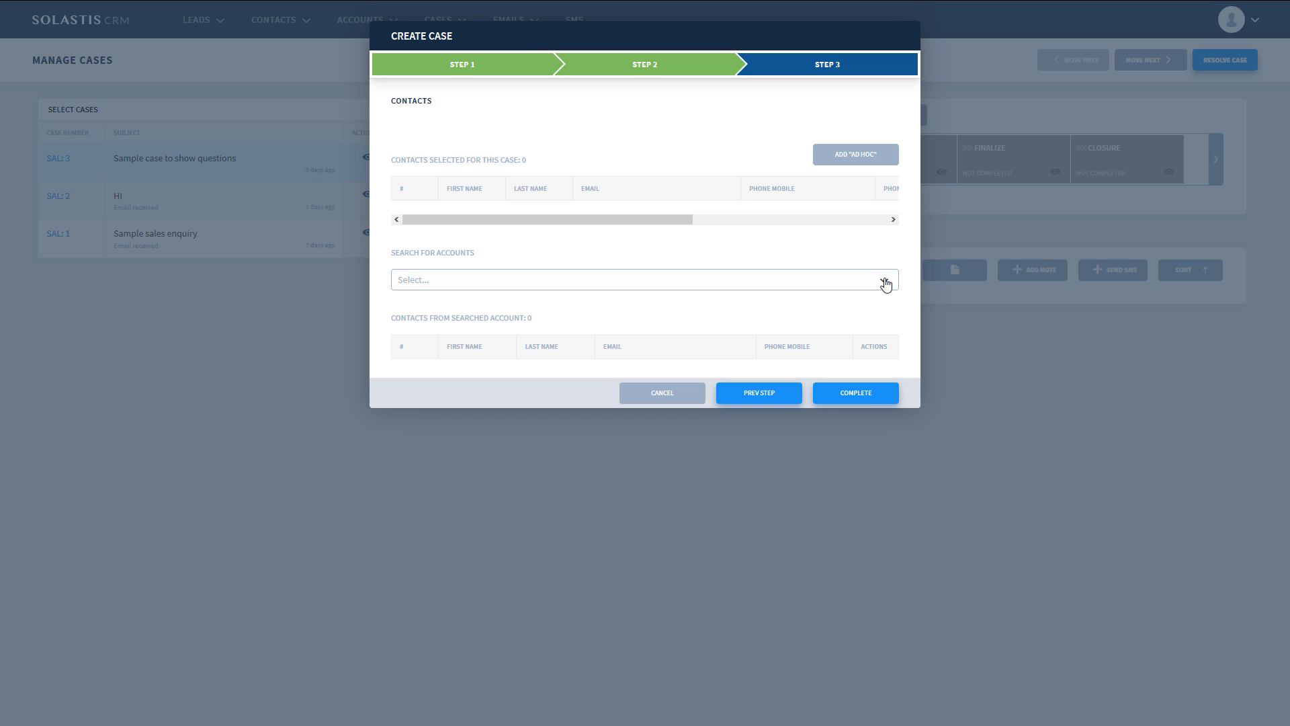
- Check the account search choices, then add an ad hoc contact to the case with a first and last name
left_click(884, 281)
left_click(885, 281)
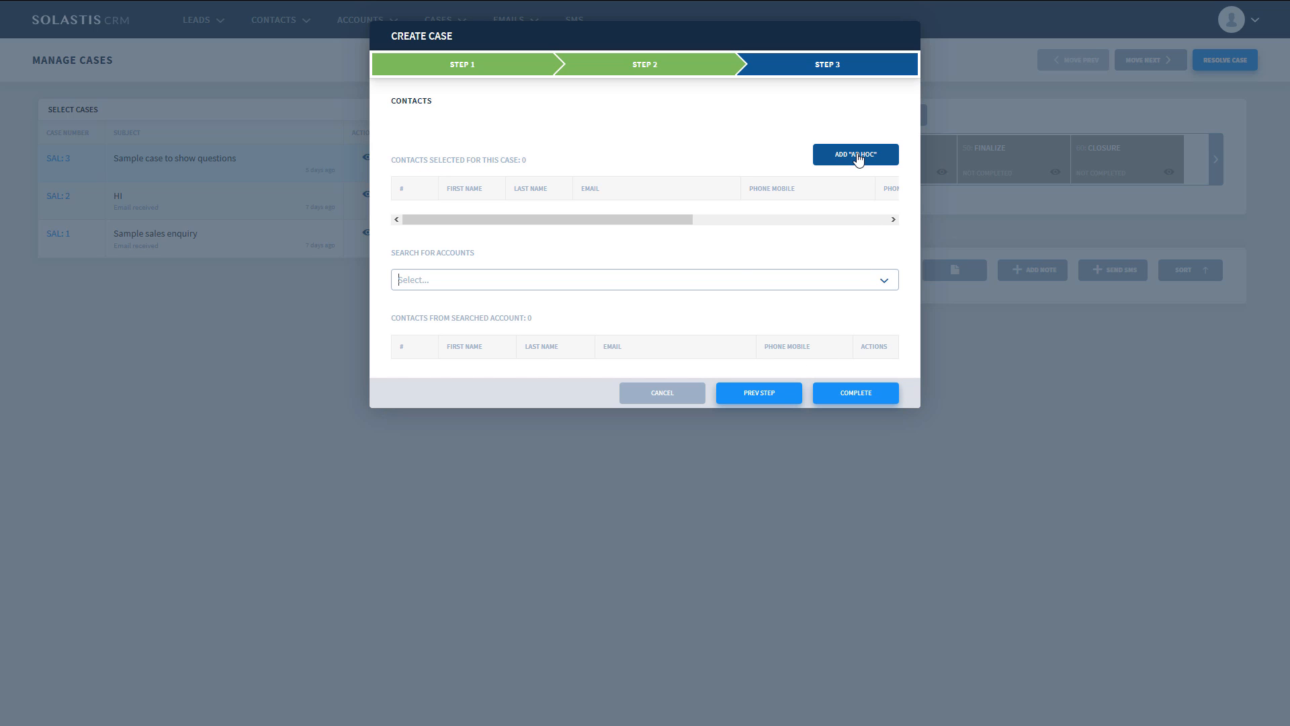
left_click(857, 159)
left_click(463, 231)
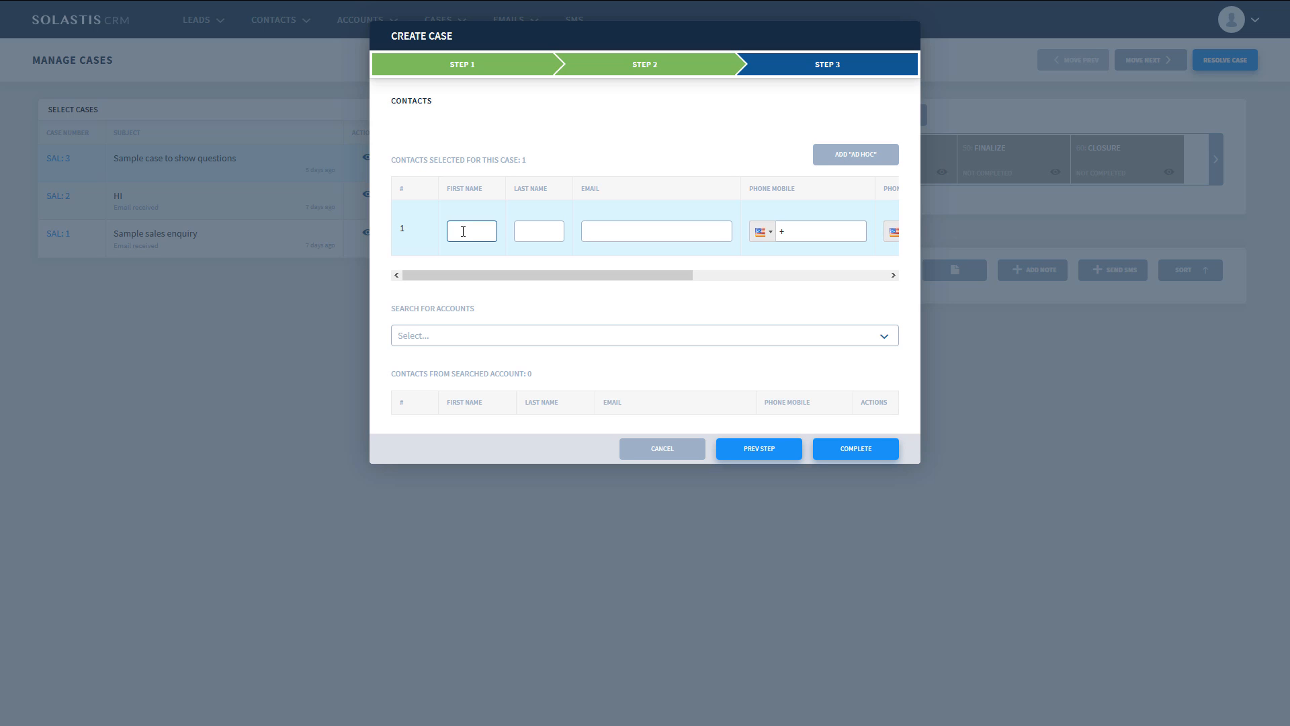
type("A")
key("Tab")
type("B")
key("Tab")
- Fill in the first ad hoc contact's e-mail and mobile phone number
type("ab@")
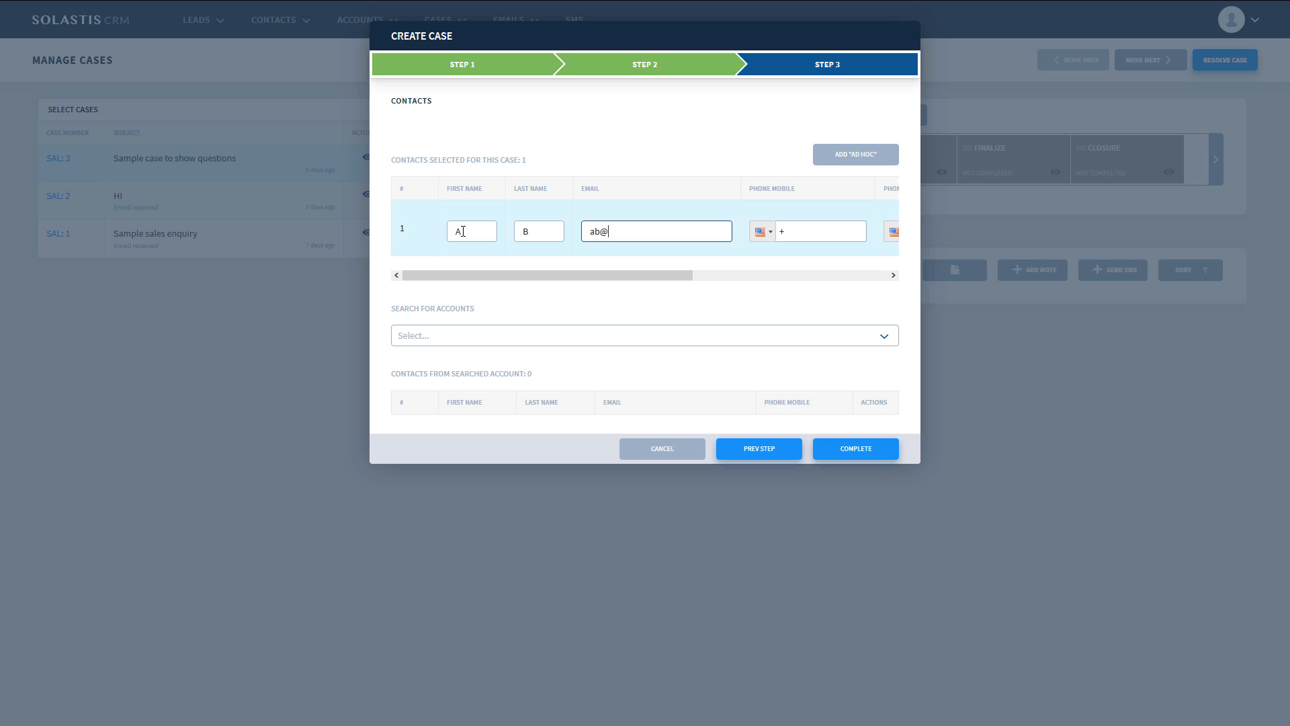
type("abc.com")
key("Tab")
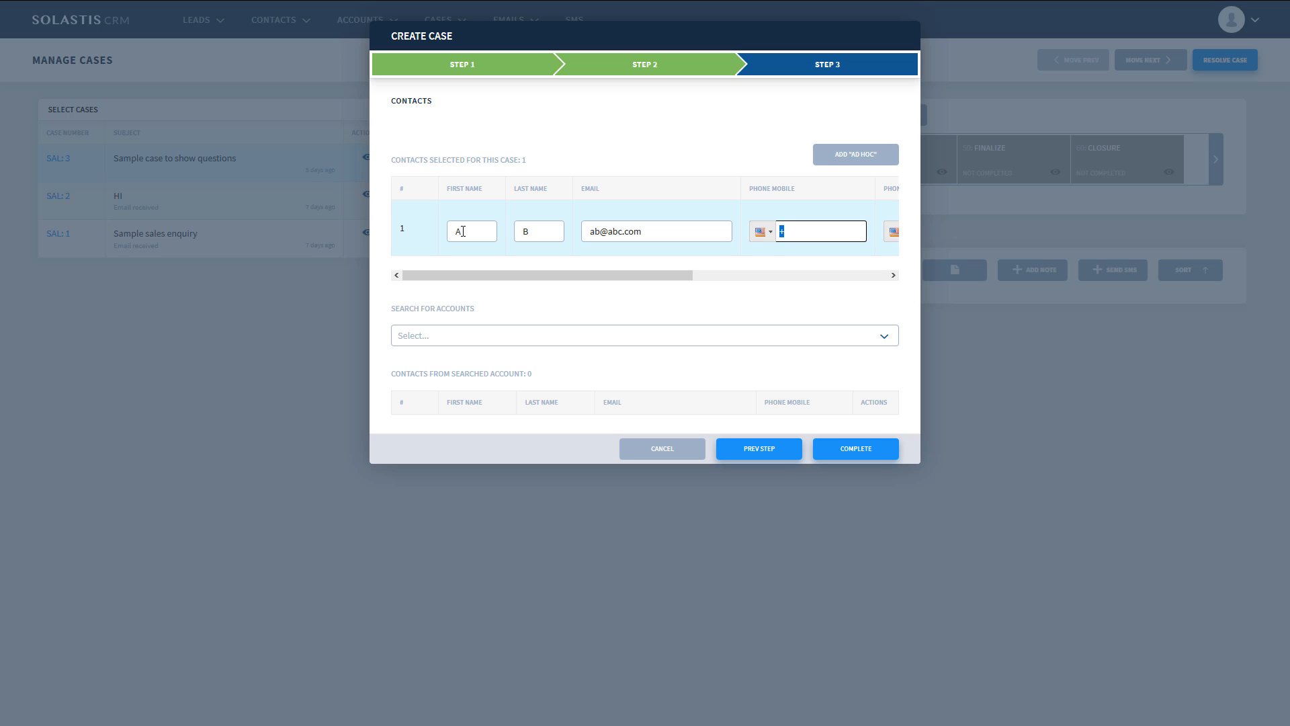
type("+65 9999-7777")
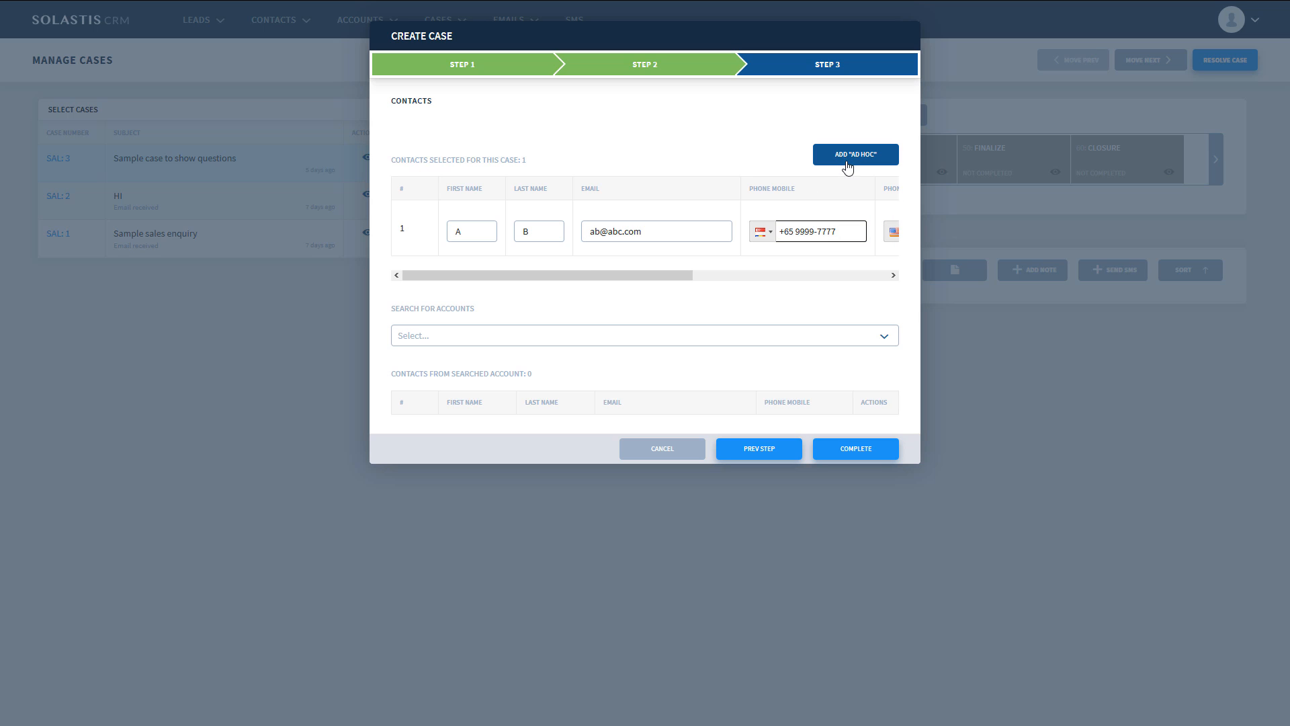
- Add a second ad hoc contact to the case and fill in the first name, last name and e-mail
left_click(847, 162)
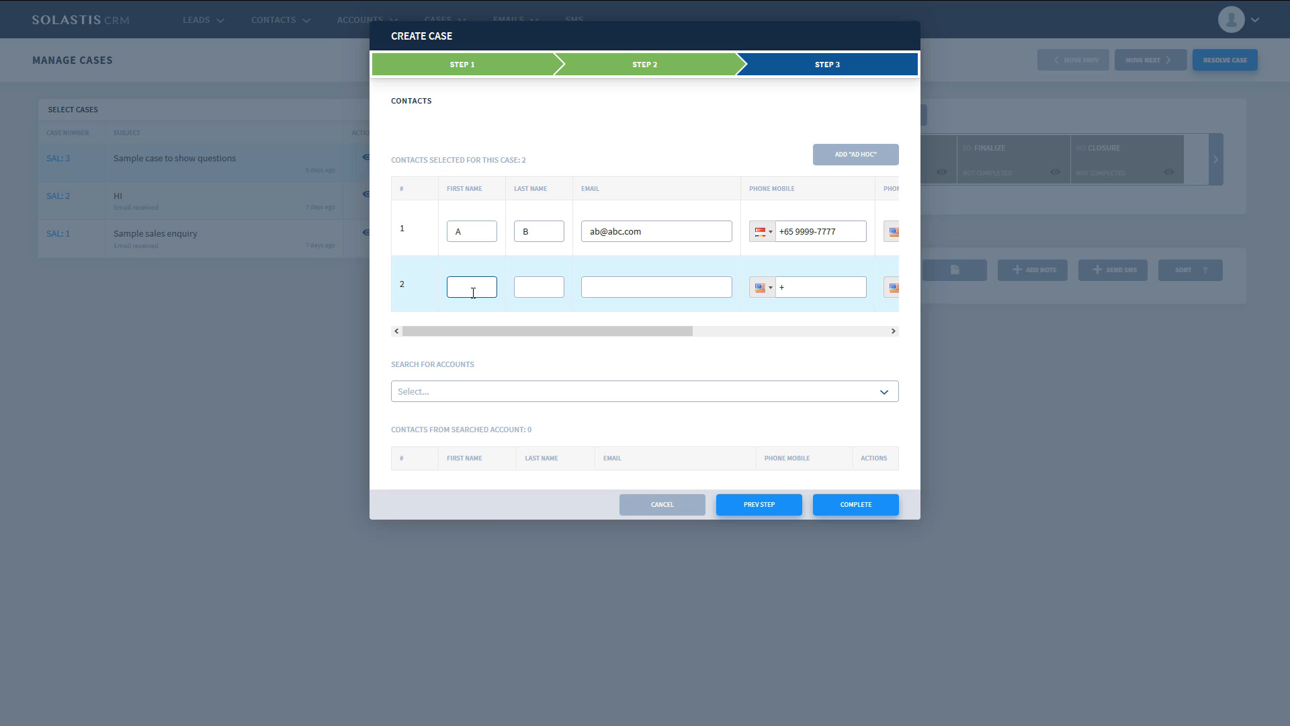
type("c")
left_click(524, 287)
type("d")
left_click(608, 286)
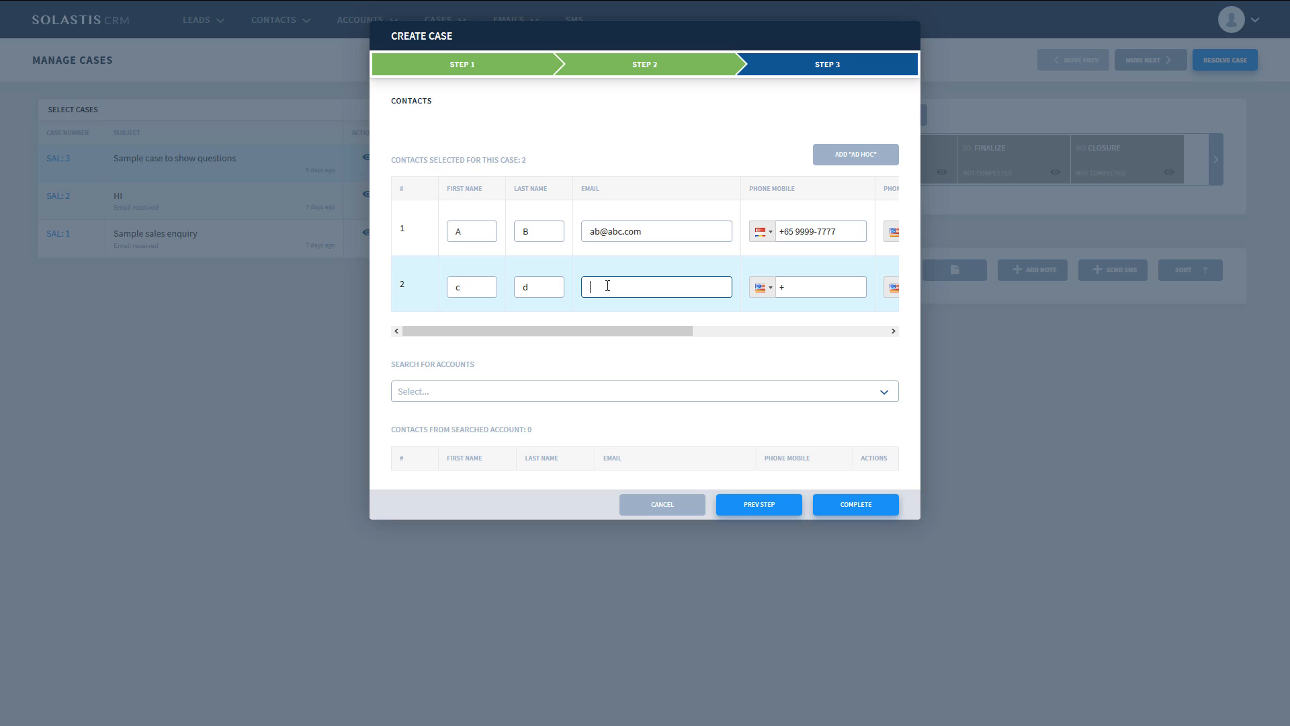
type("cd@")
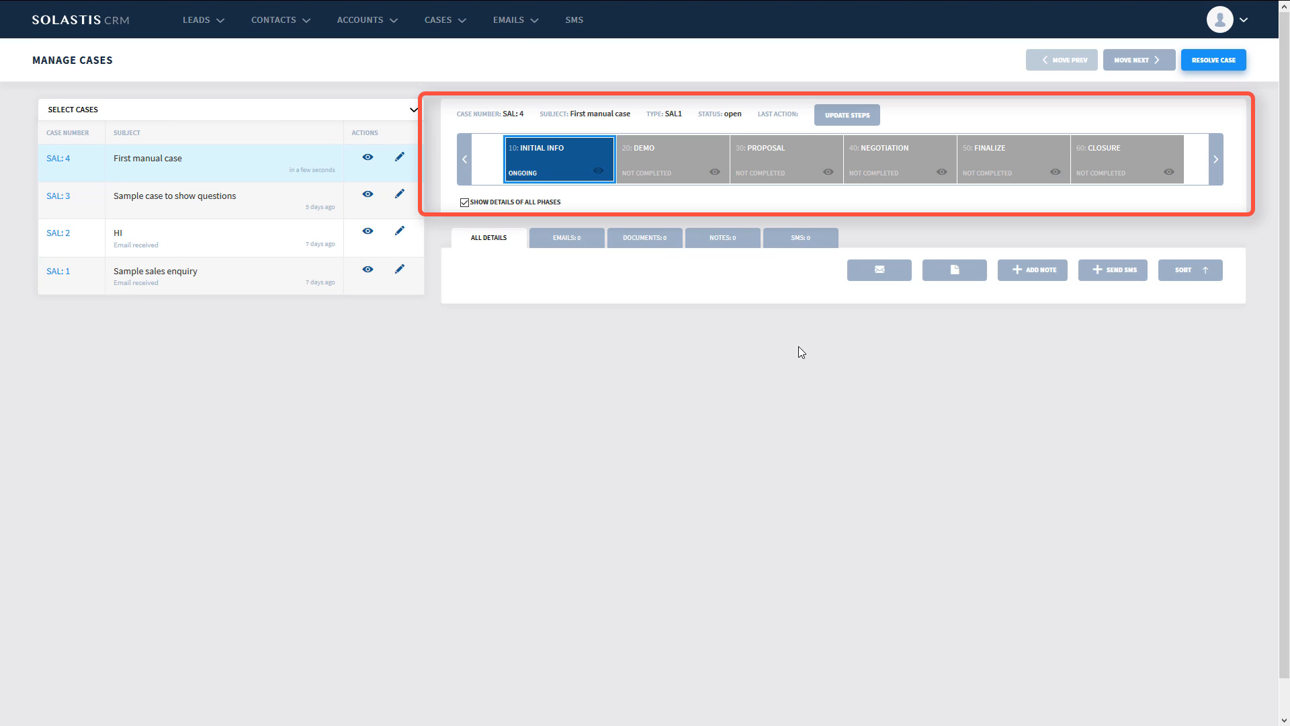
- Edit the First manual case to add a third ad hoc contact with first name, last name and e-mail
left_click(885, 276)
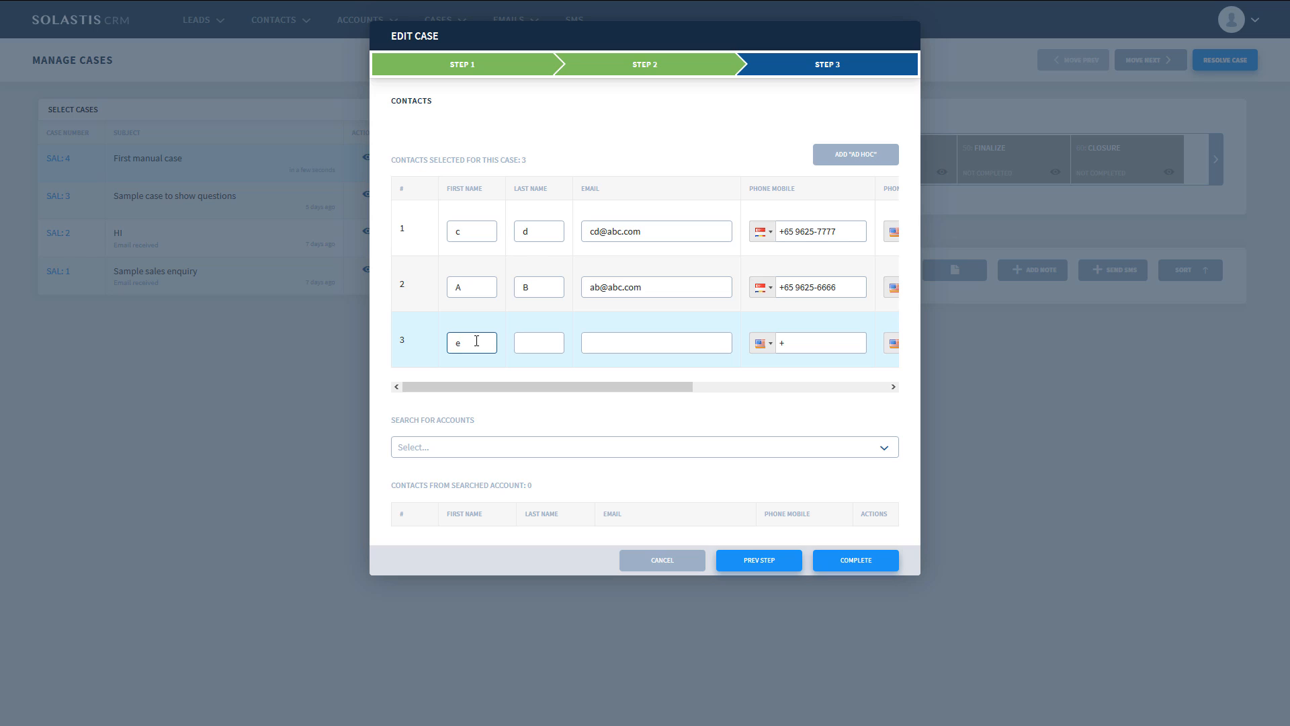
key("Tab")
type("f")
key("Tab")
type("ef@abc.c")
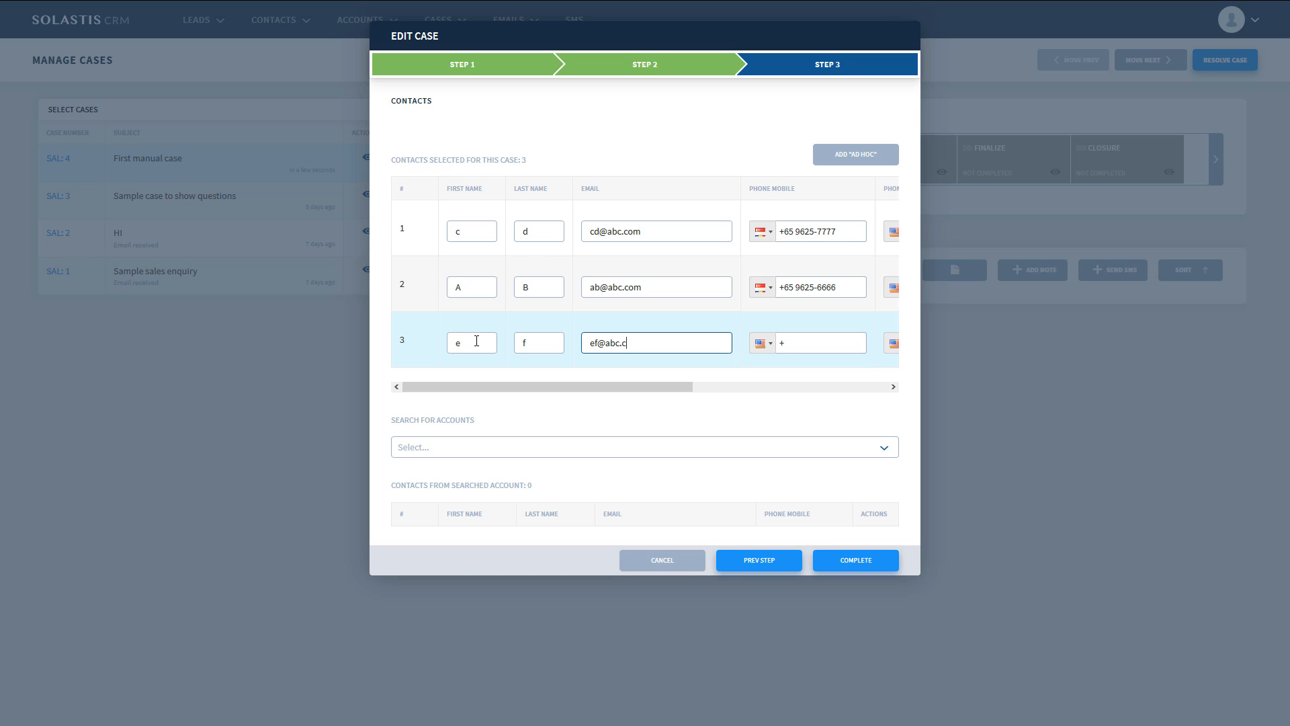
type("om")
key("Tab")
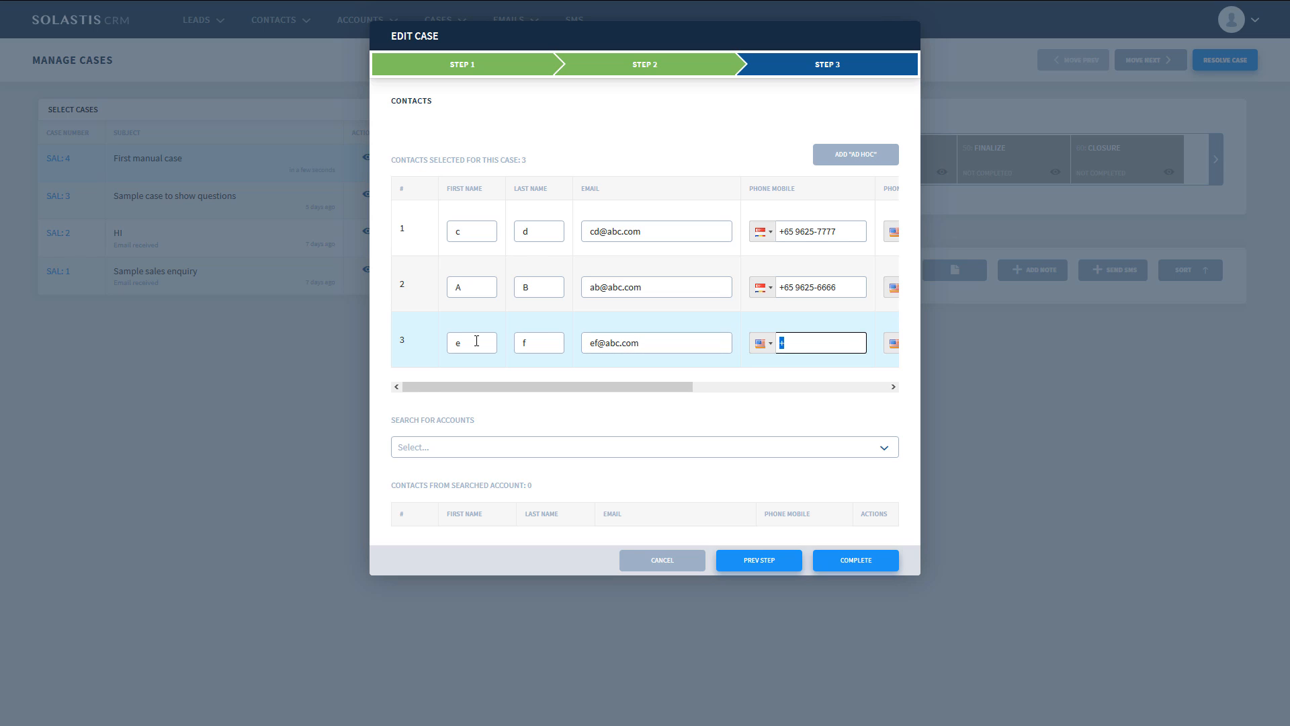
- Mark the third contact as a CC recipient and save the edited case
left_click(750, 387)
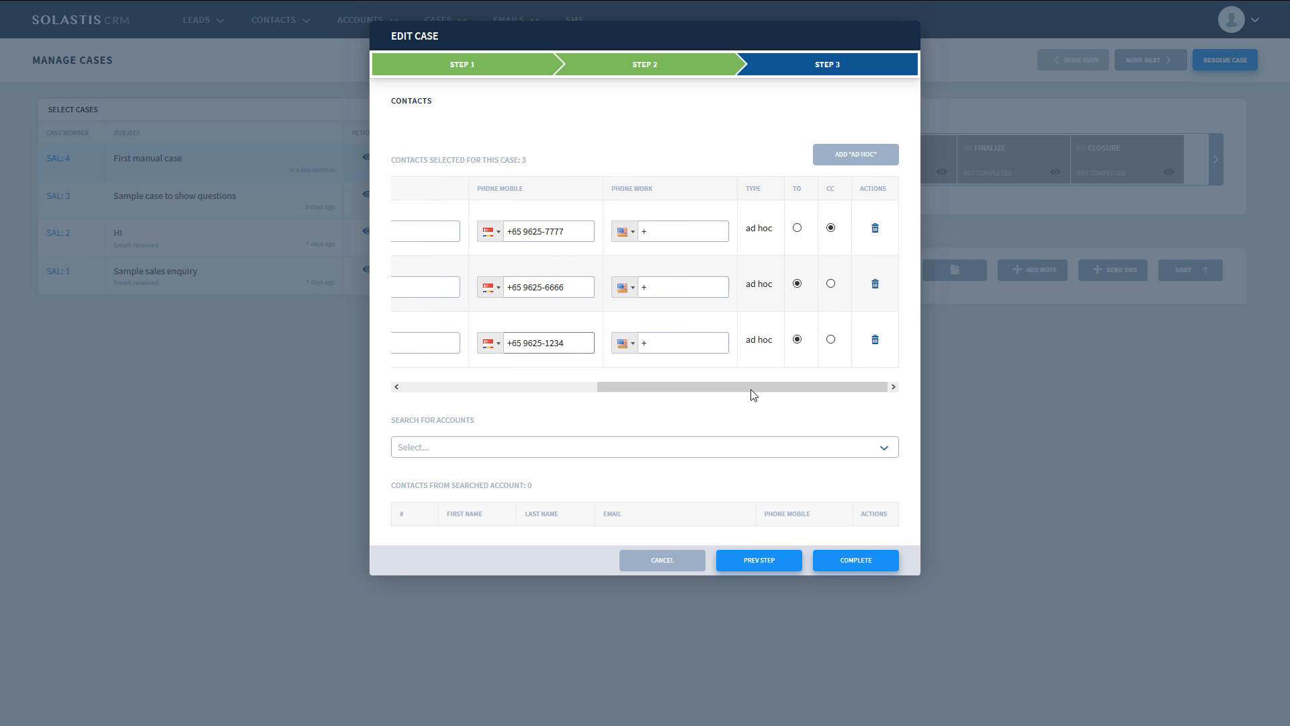
left_click(831, 340)
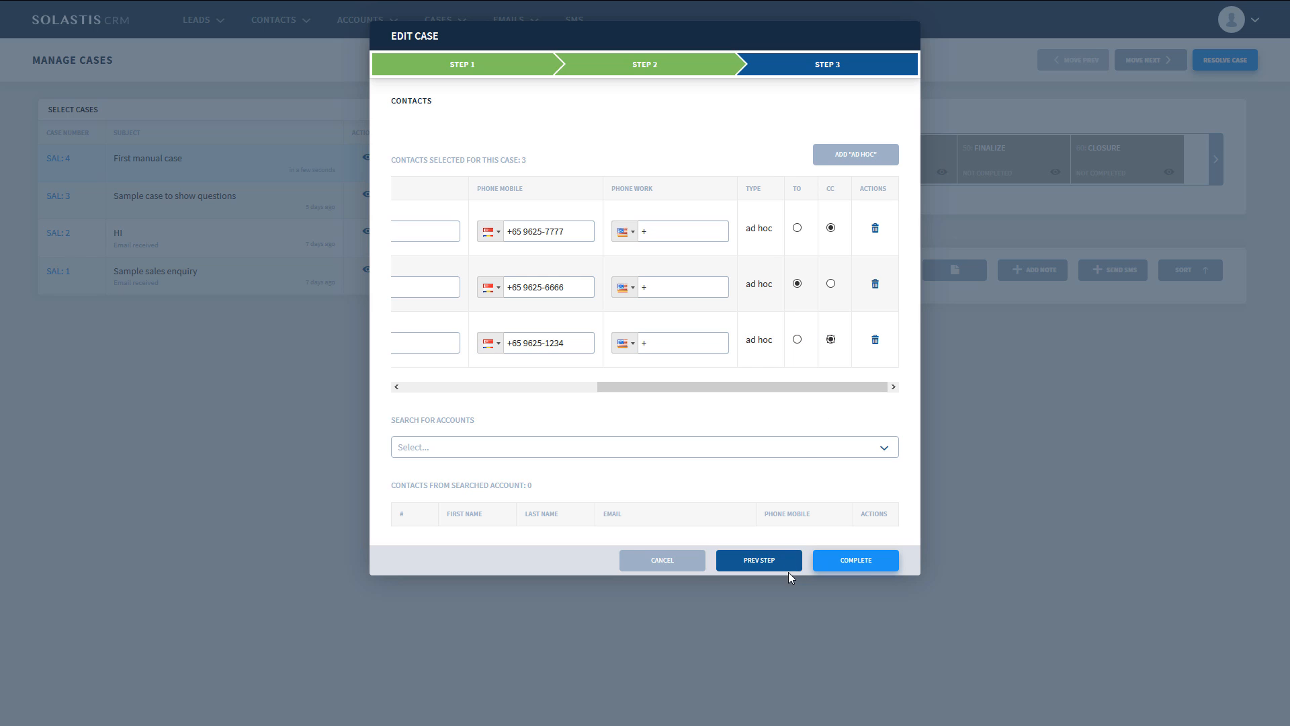
left_click(856, 563)
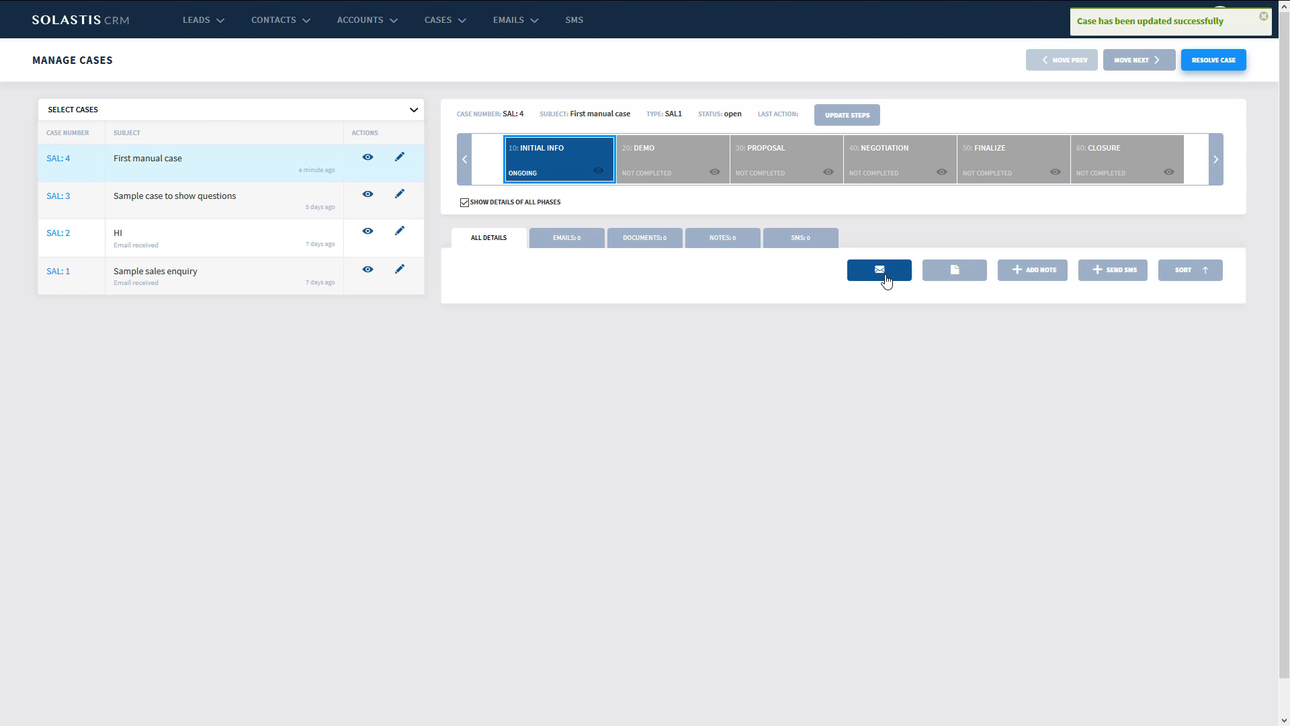
- Open a new email for the case, examine its Send To, CC, subject and signature, and discard it
left_click(885, 277)
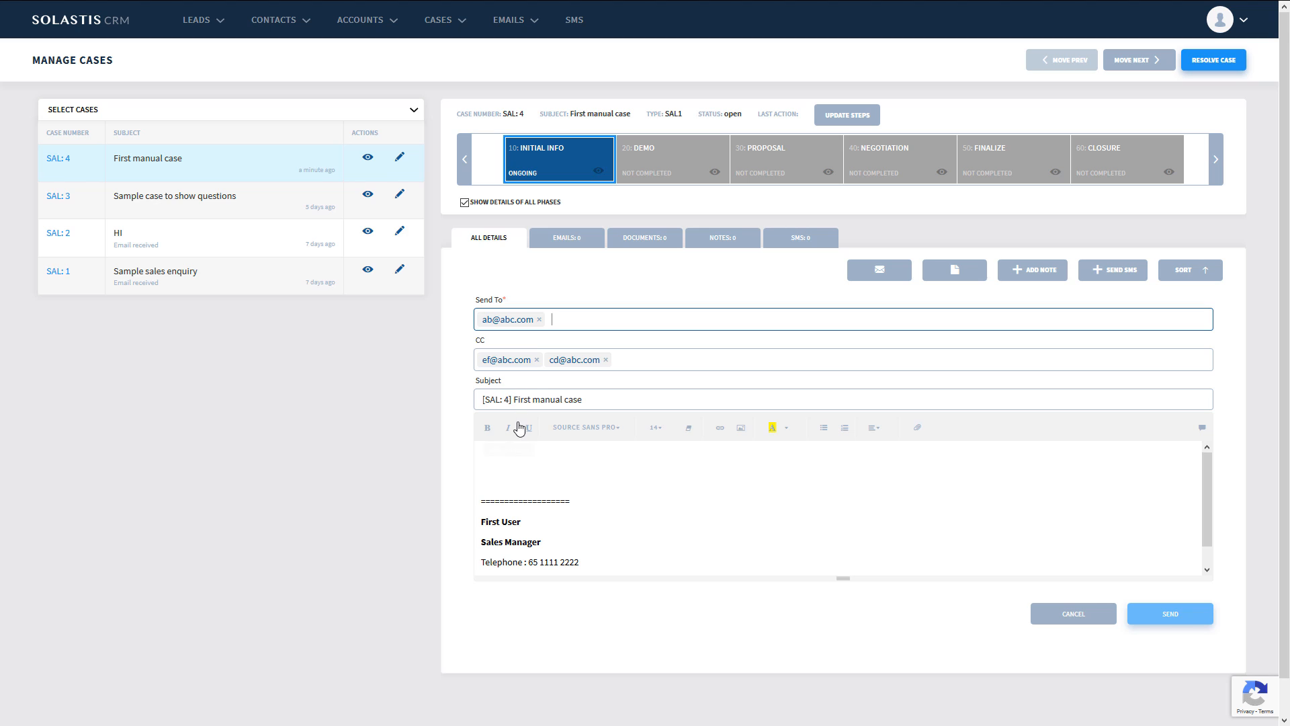
left_click(532, 459)
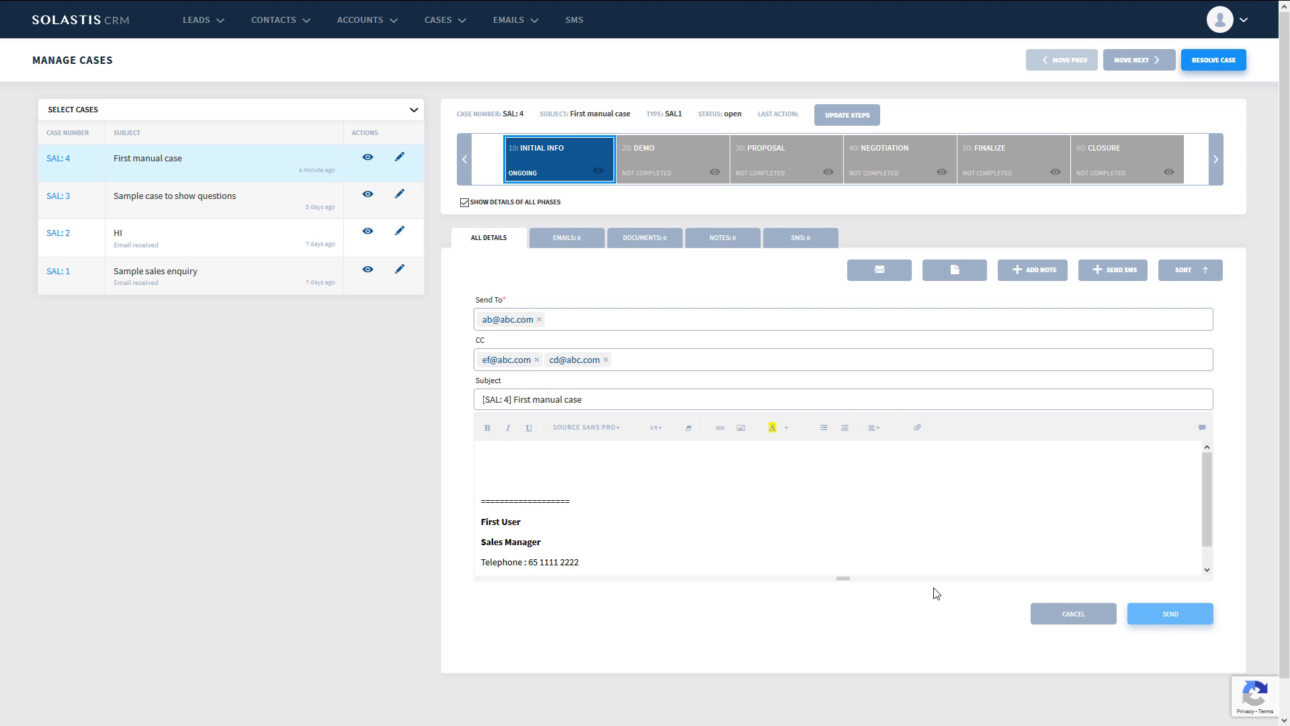
left_click(1075, 613)
- Start a new SMS from the First manual case, examine its recipients and message field, and cancel it
left_click(1106, 275)
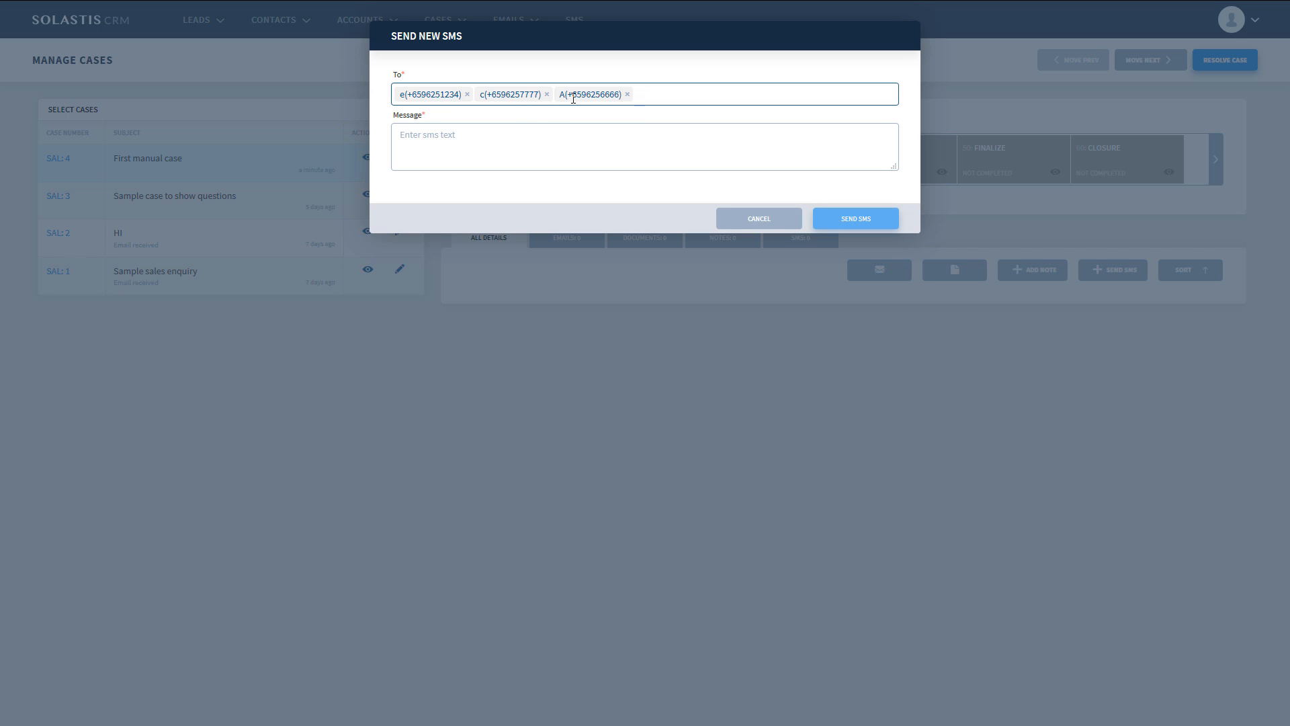
left_click(499, 140)
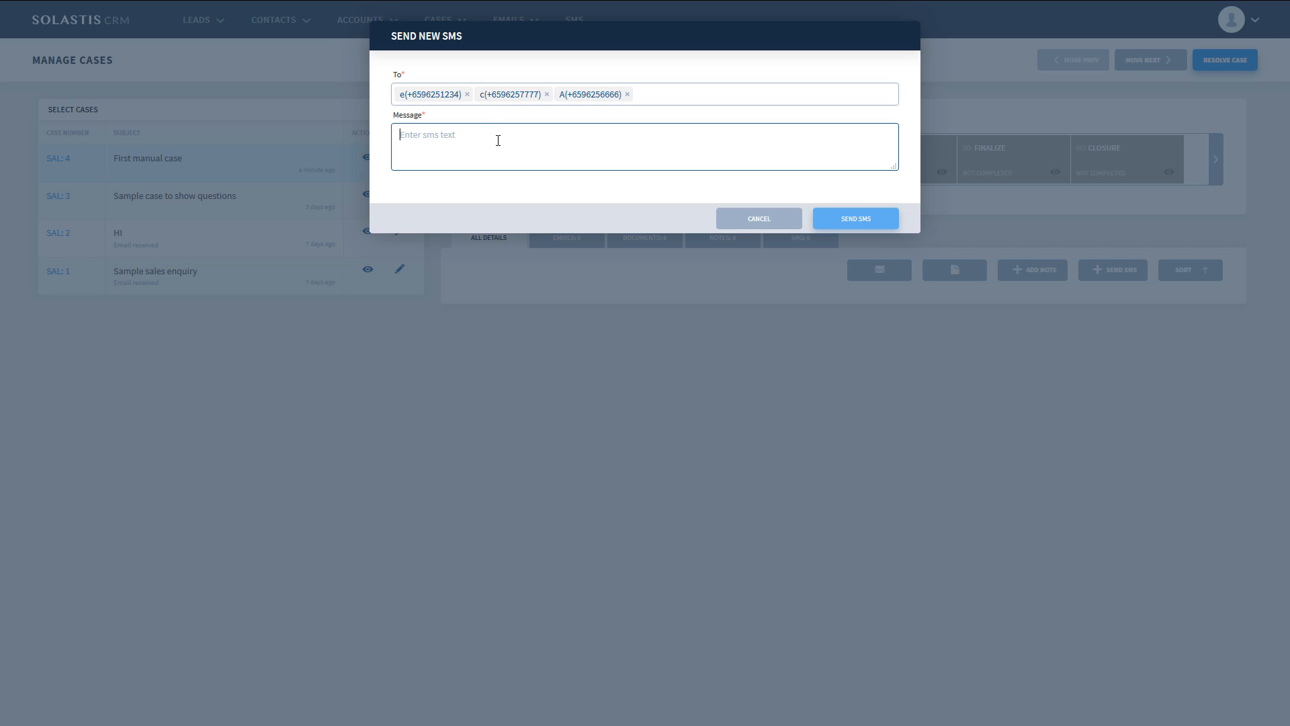
left_click(759, 219)
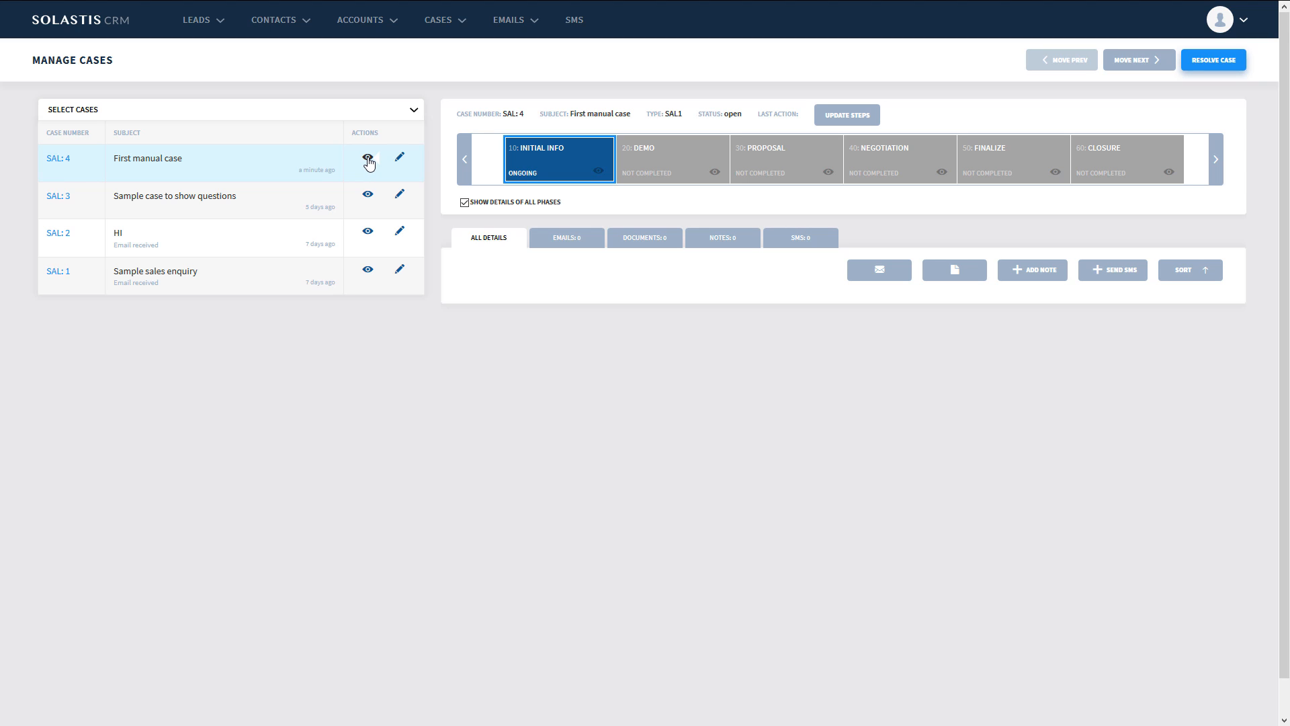
- Preview the First manual case's details, close the preview, and check the details of its Initial info phase
left_click(368, 160)
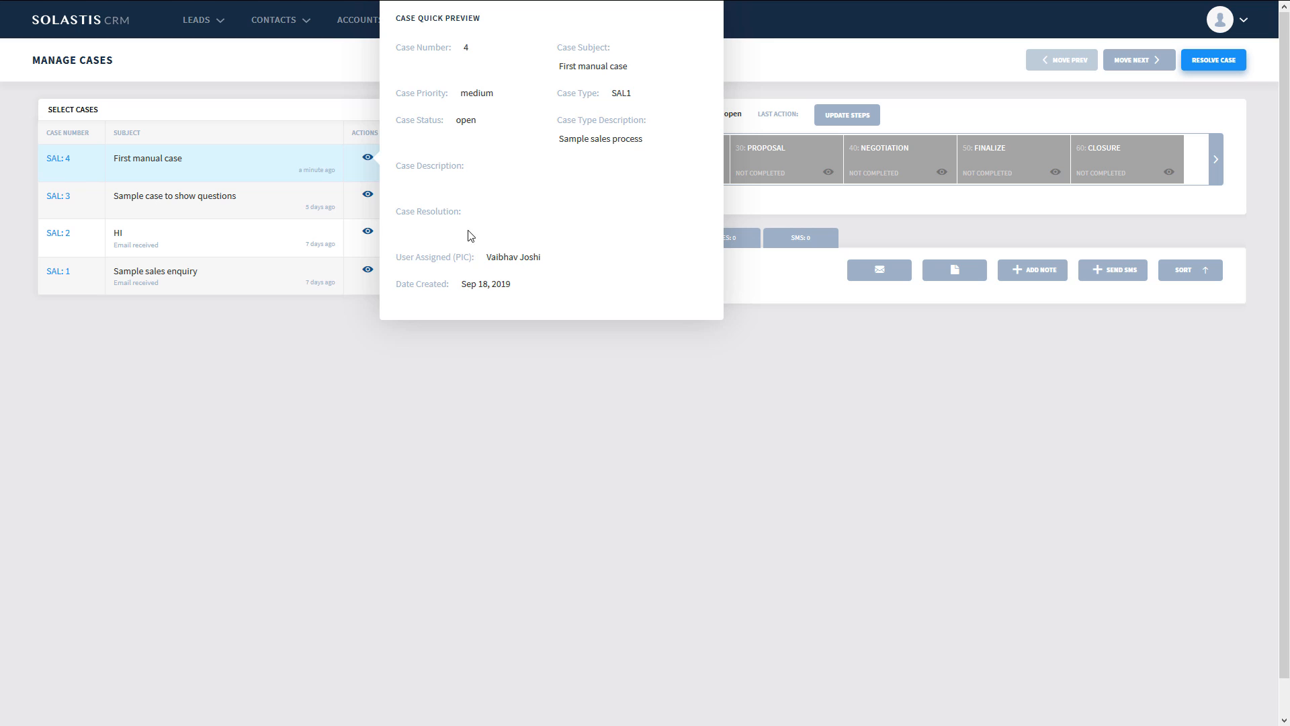
left_click(504, 383)
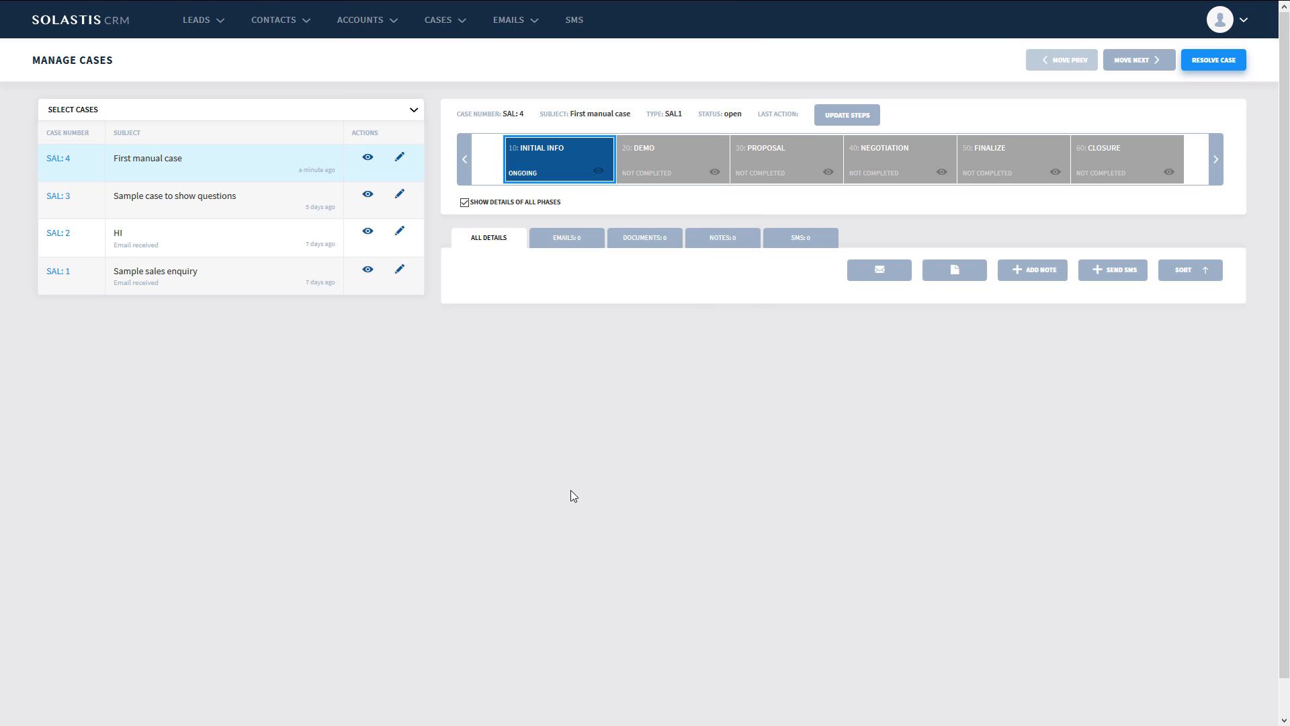
left_click(598, 174)
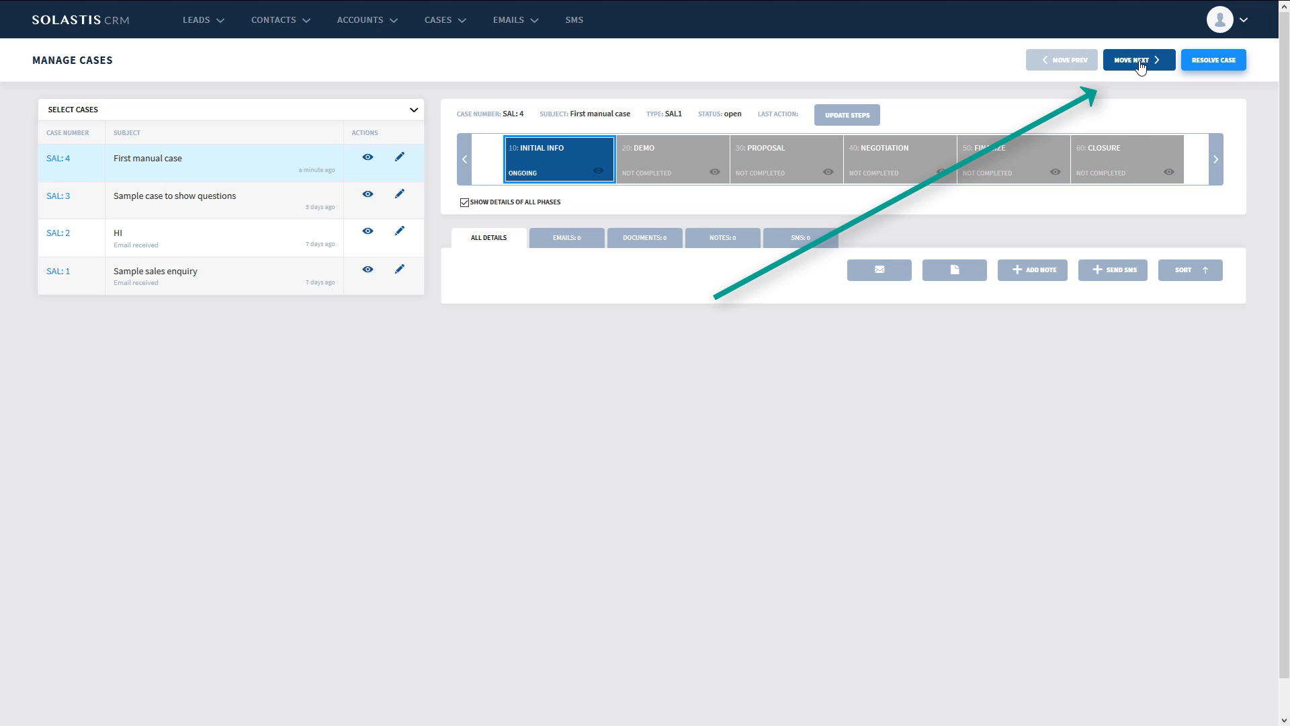
- Move the case on from Initial info, answering Yes to both questions with the summary "All ok", and preview the completed phase's details
left_click(1139, 60)
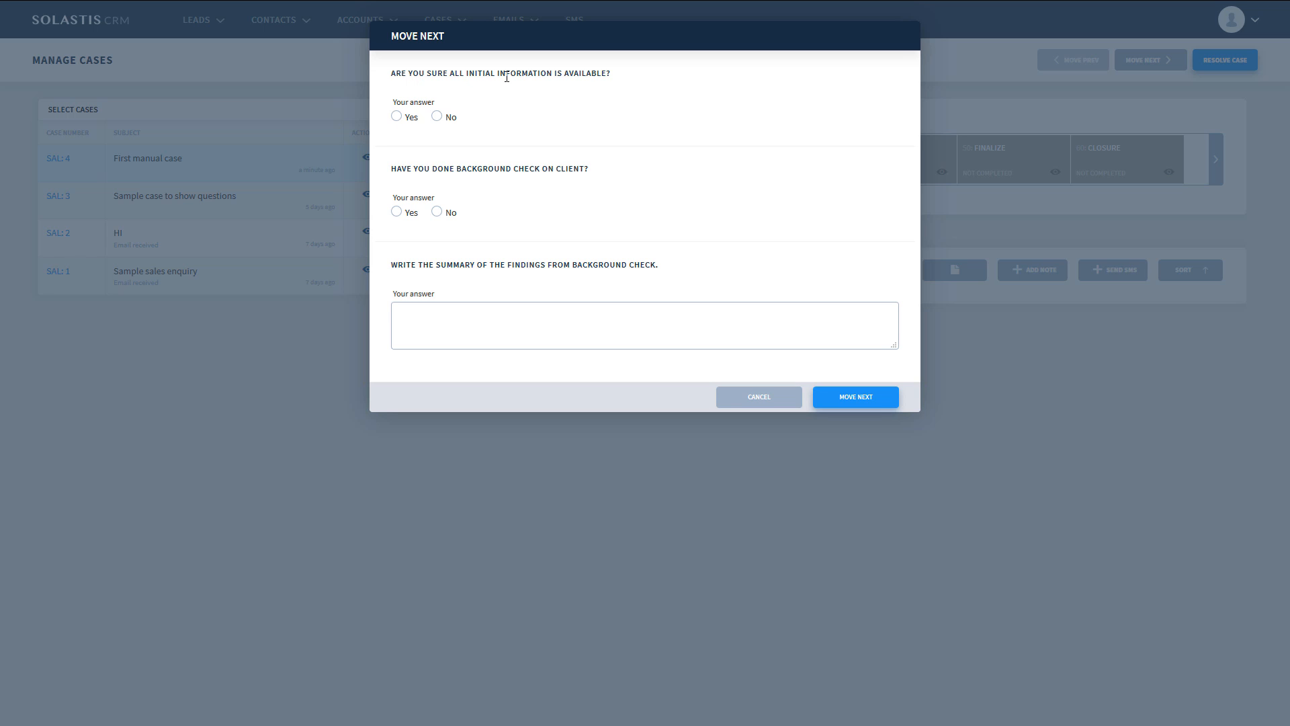
left_click(398, 118)
left_click(397, 212)
left_click(478, 328)
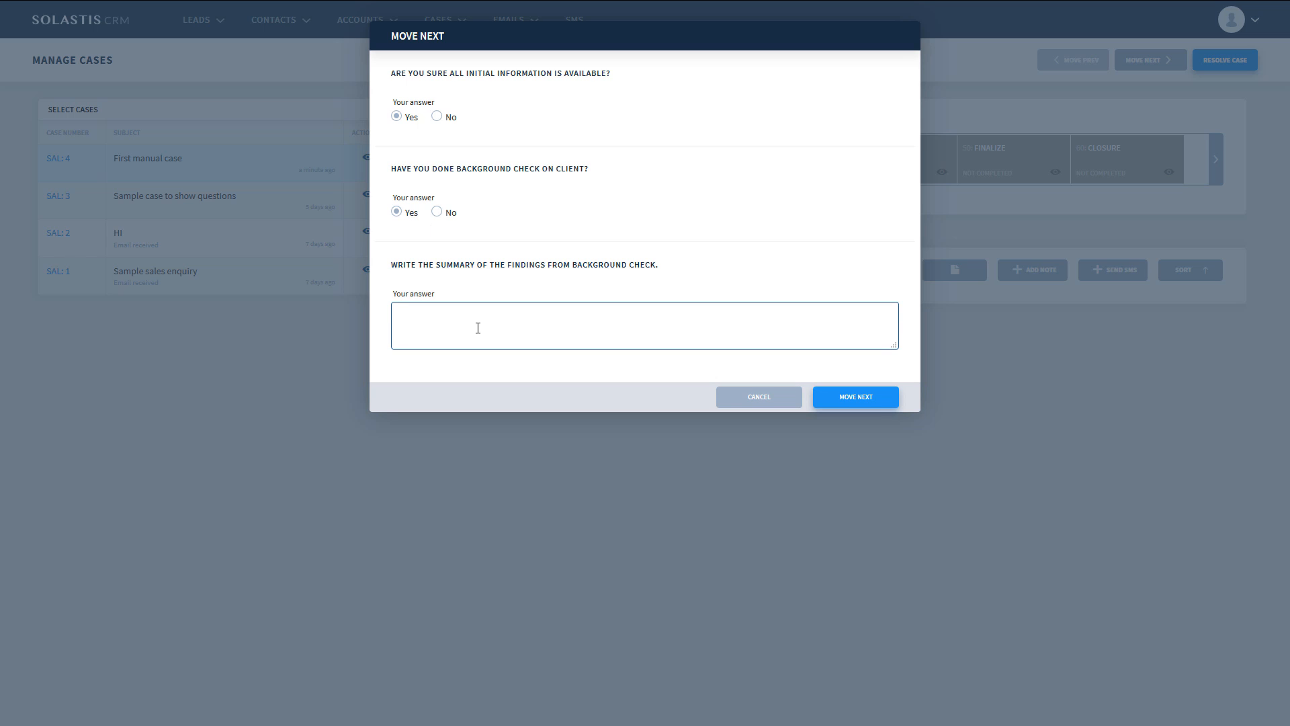
type("All ok")
left_click(866, 407)
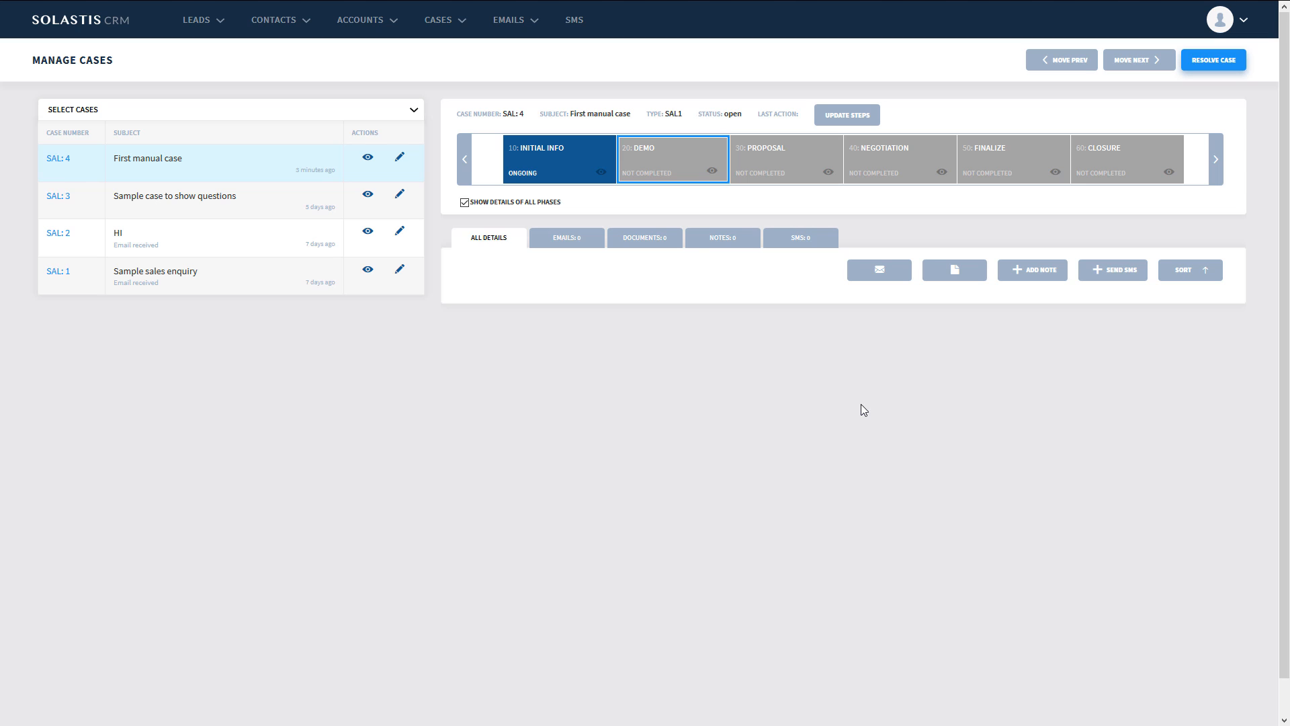
mouse_move(602, 173)
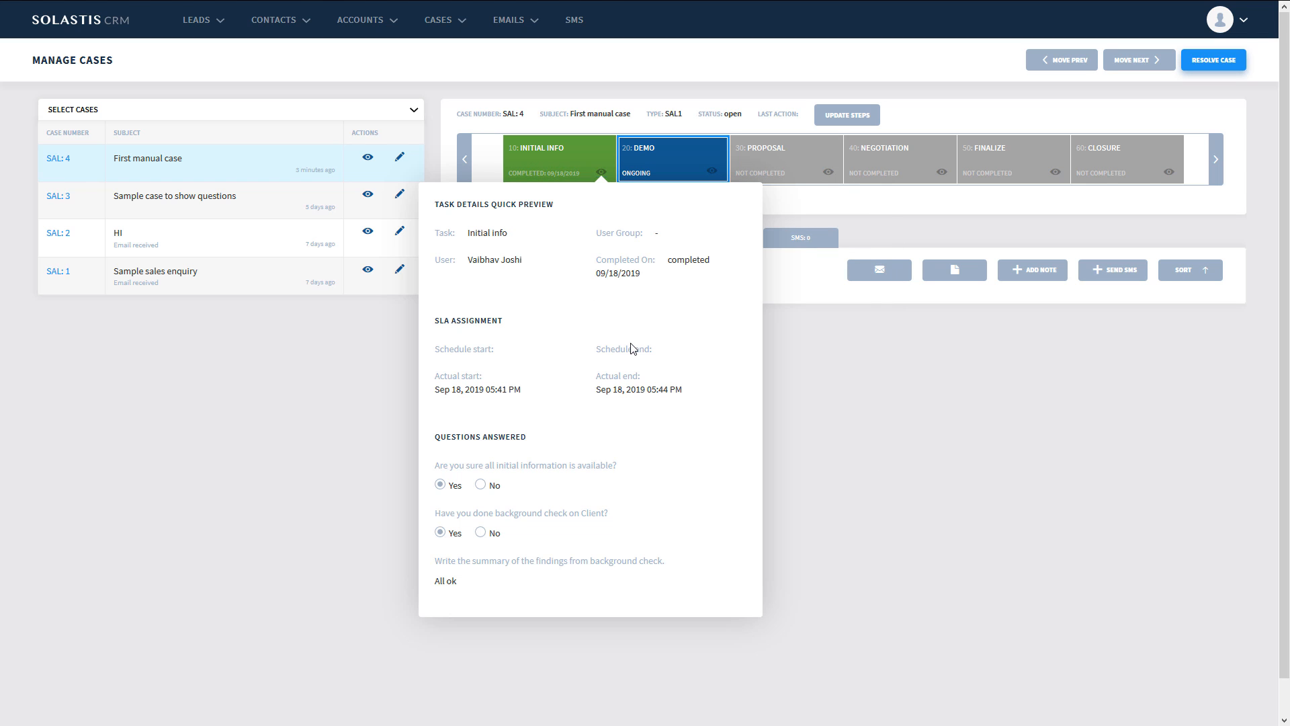
- Open the SAL1 task template in Administration, examine the completion questions and answer types of step 10 Initial info, and cancel its editing
left_click(1242, 19)
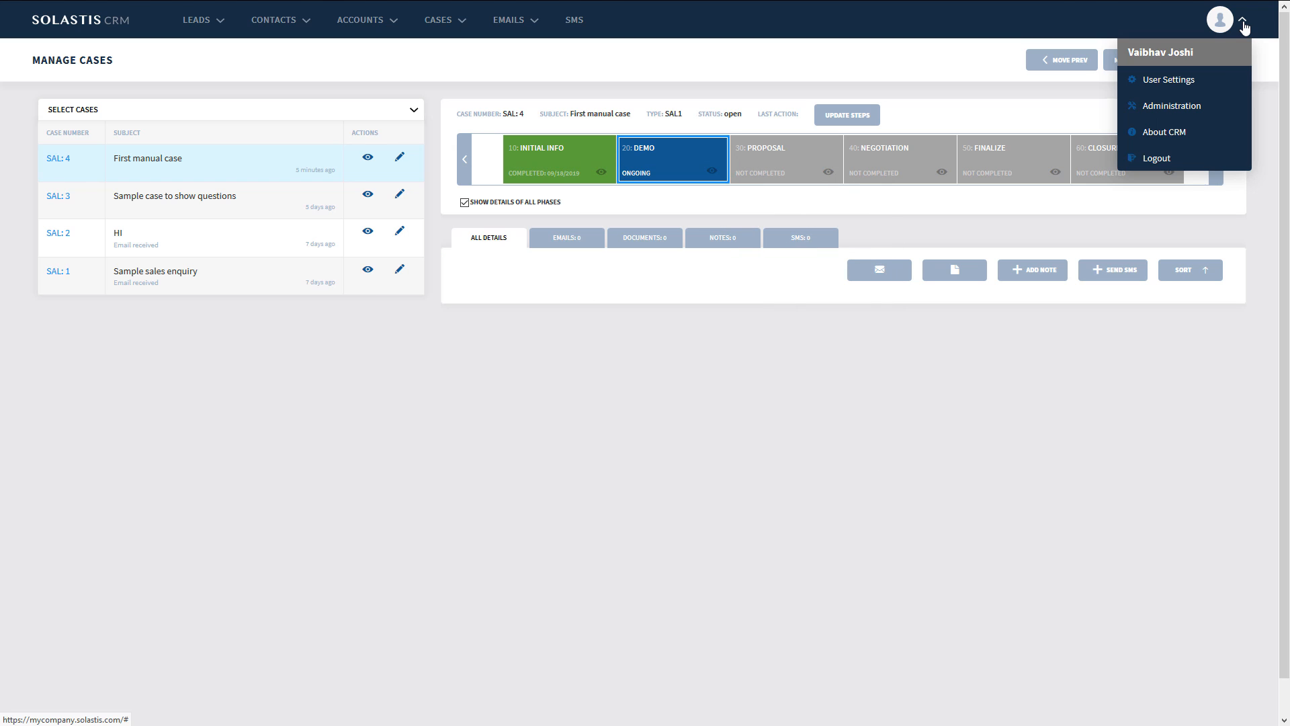
left_click(1200, 107)
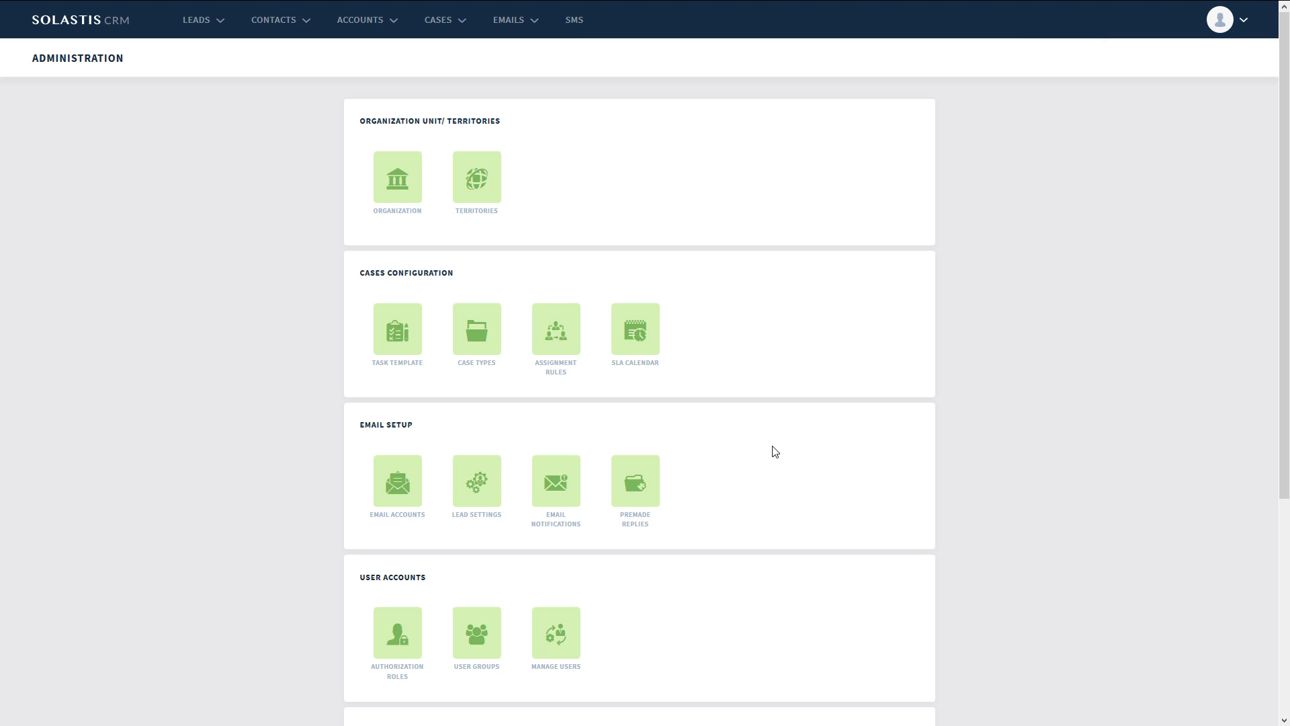
left_click(401, 344)
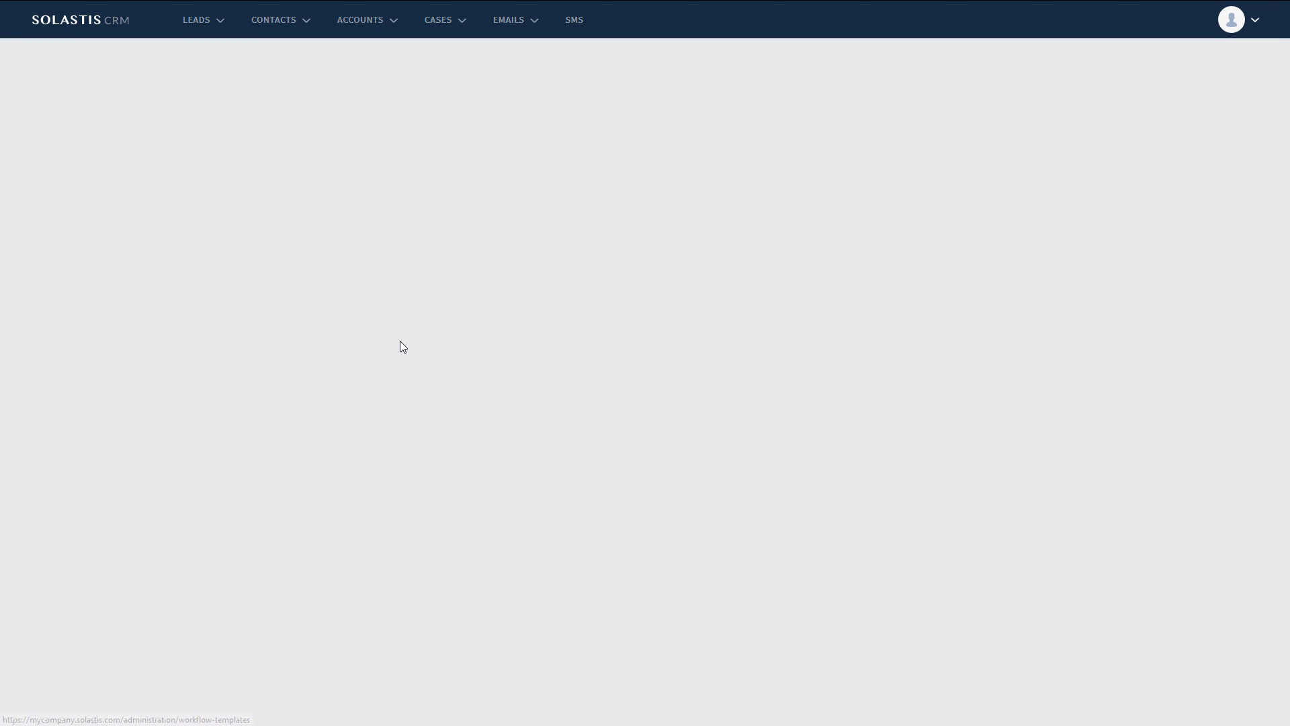
left_click(495, 190)
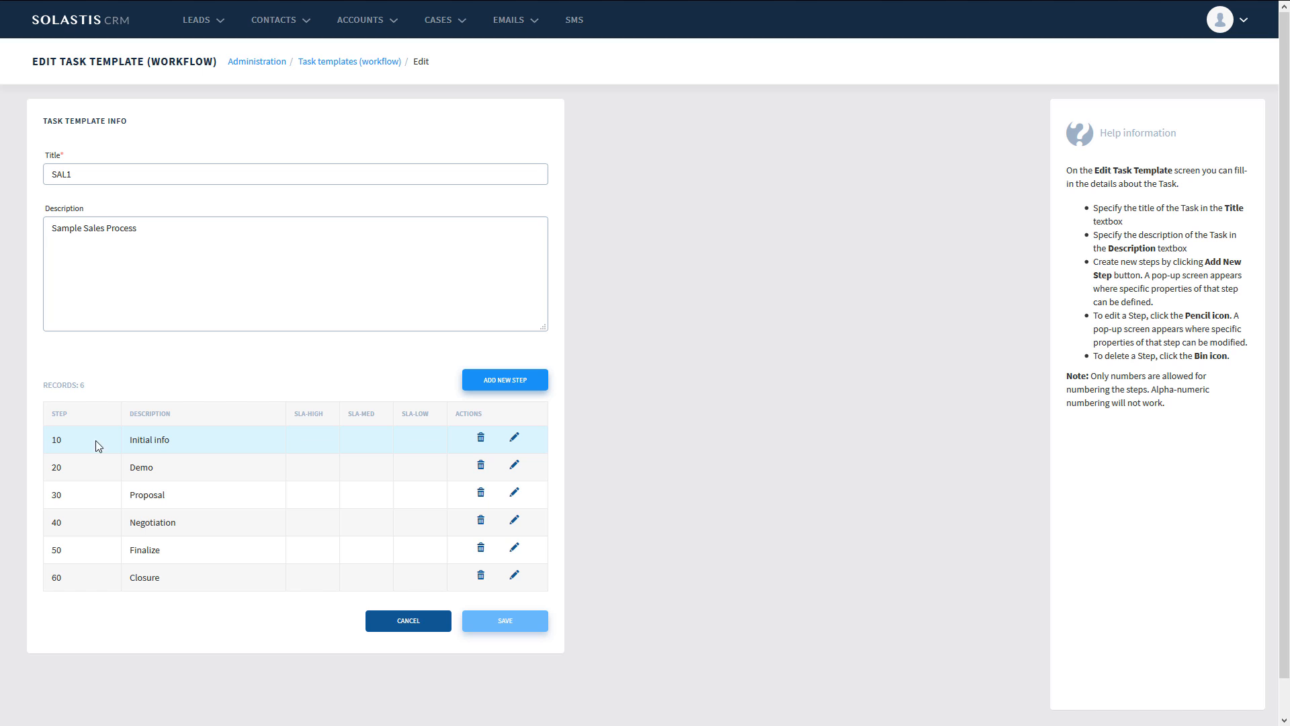
left_click(515, 441)
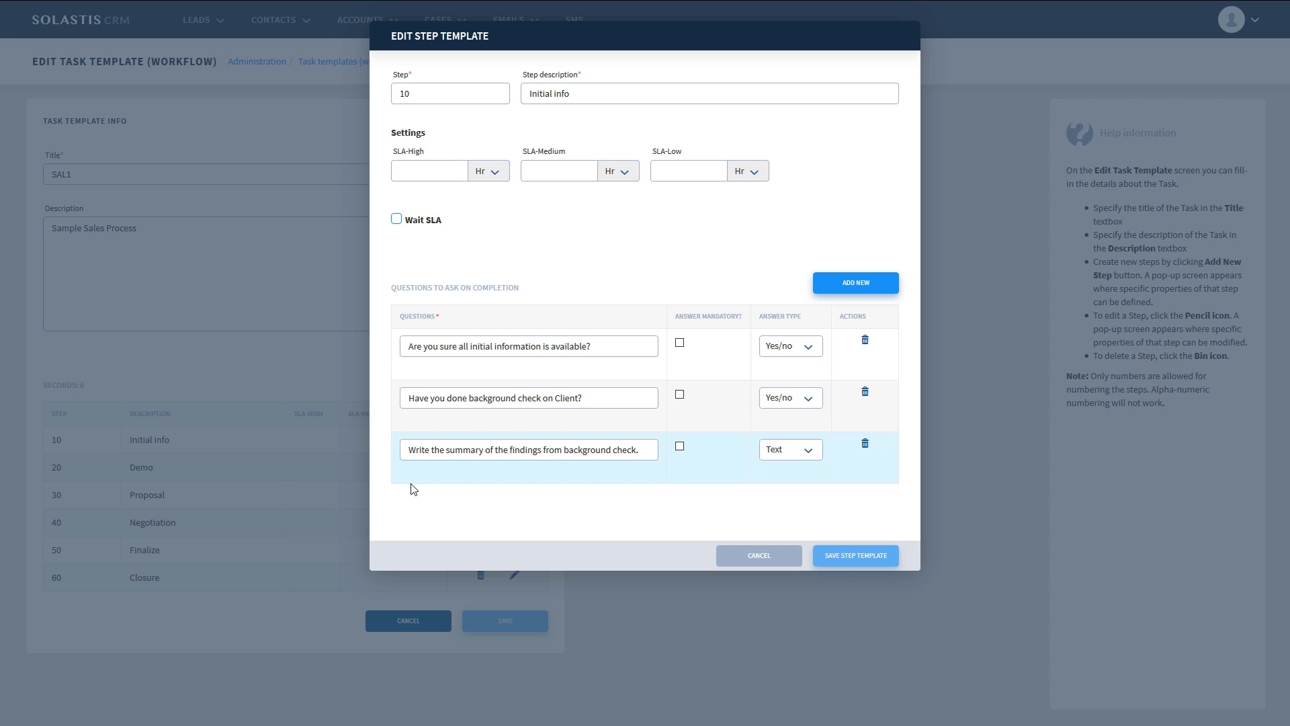
left_click(785, 557)
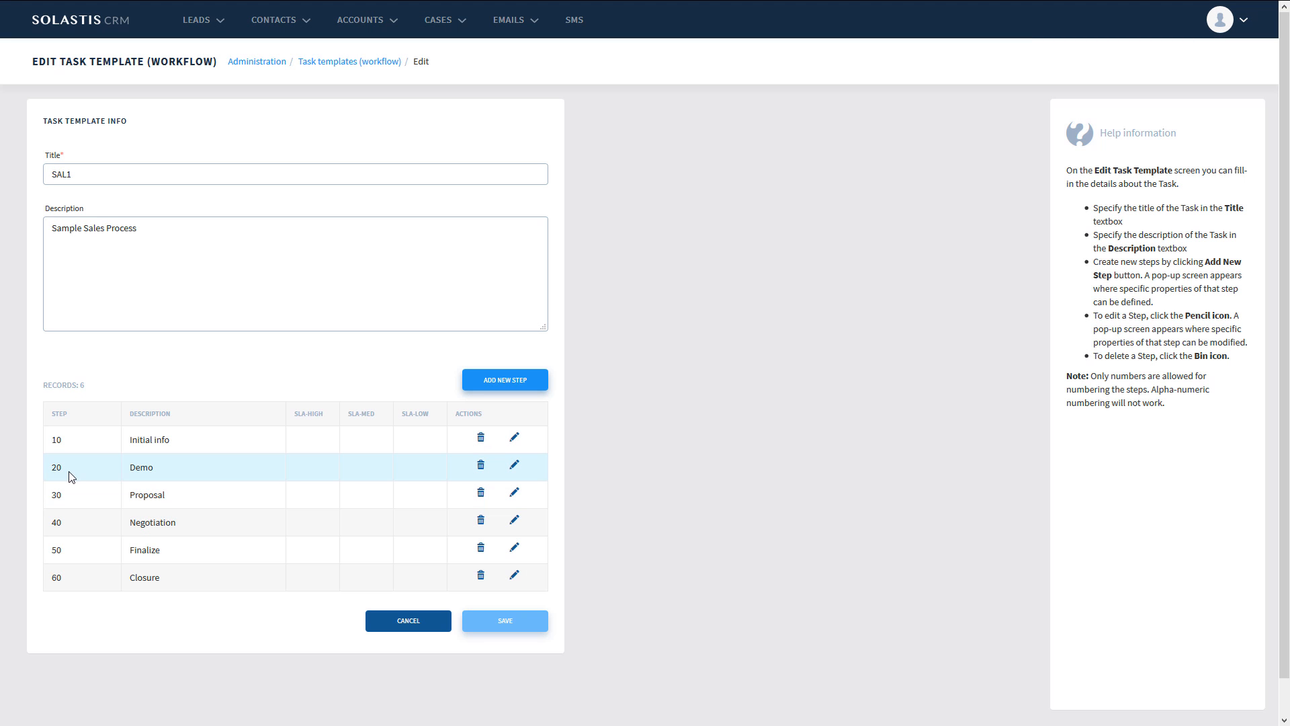